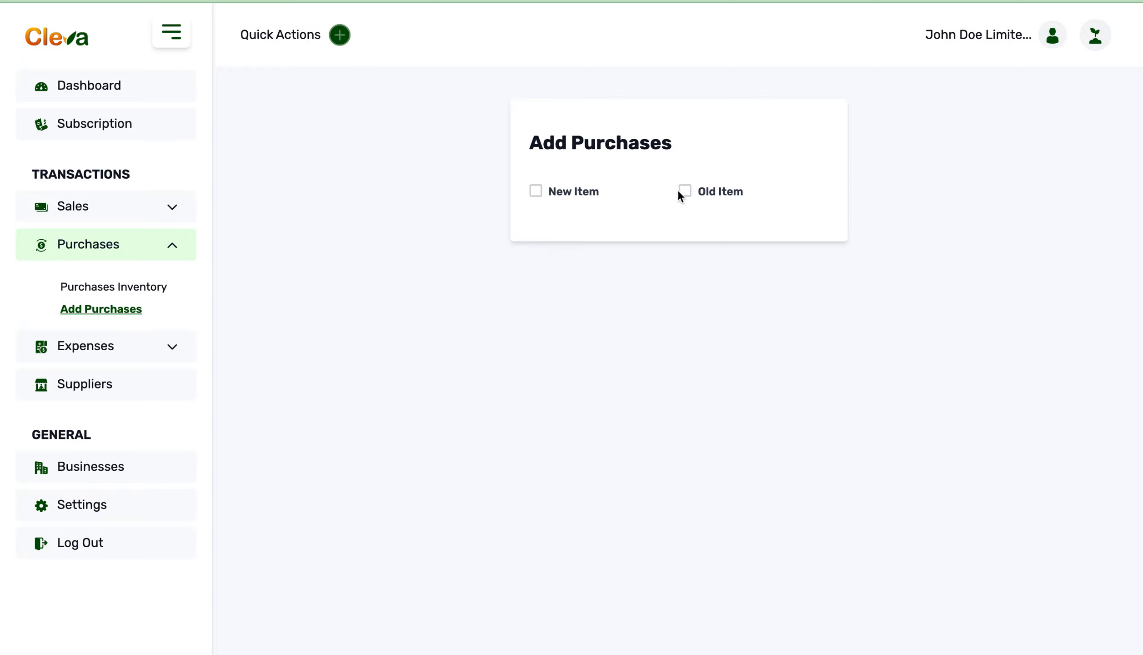
Step: Start a new-item purchase entry with Welsh Limited as the supplier and Paracetamol as the product name
{"action": "left_click", "coordinate": [536, 195]}
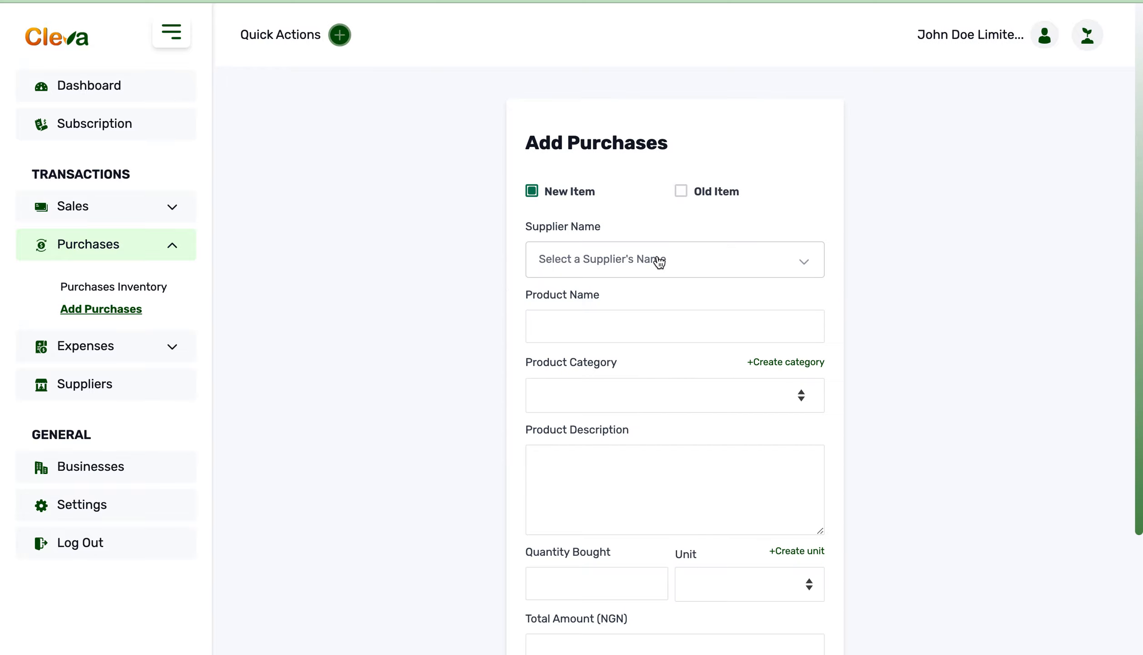
{"action": "left_click", "coordinate": [708, 268]}
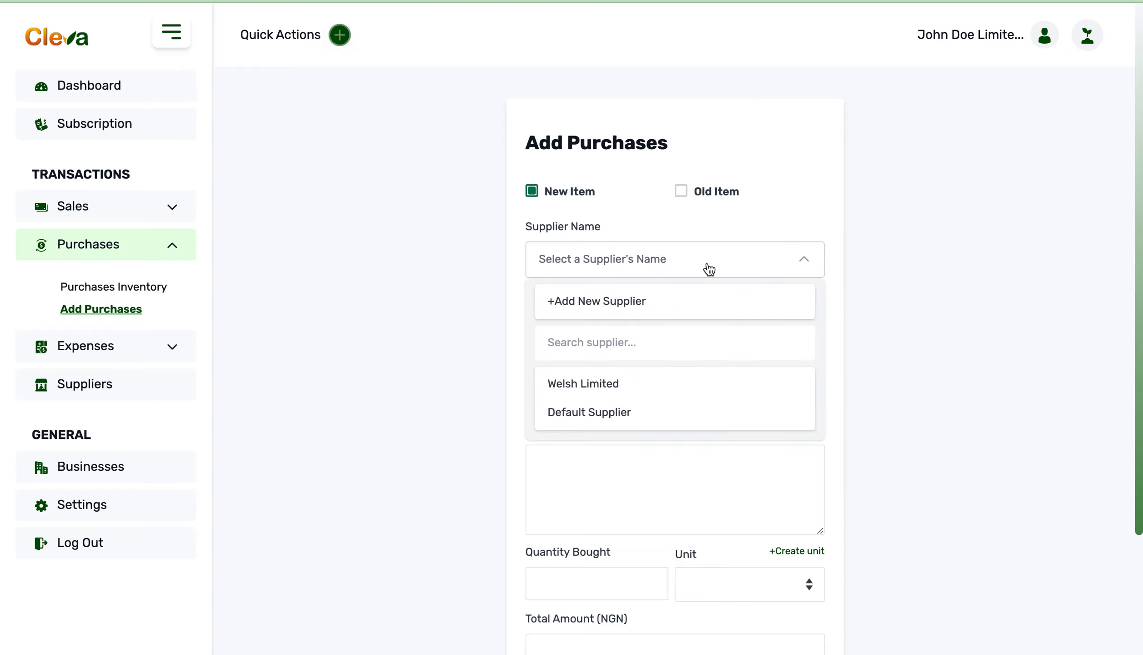
{"action": "left_click", "coordinate": [636, 302]}
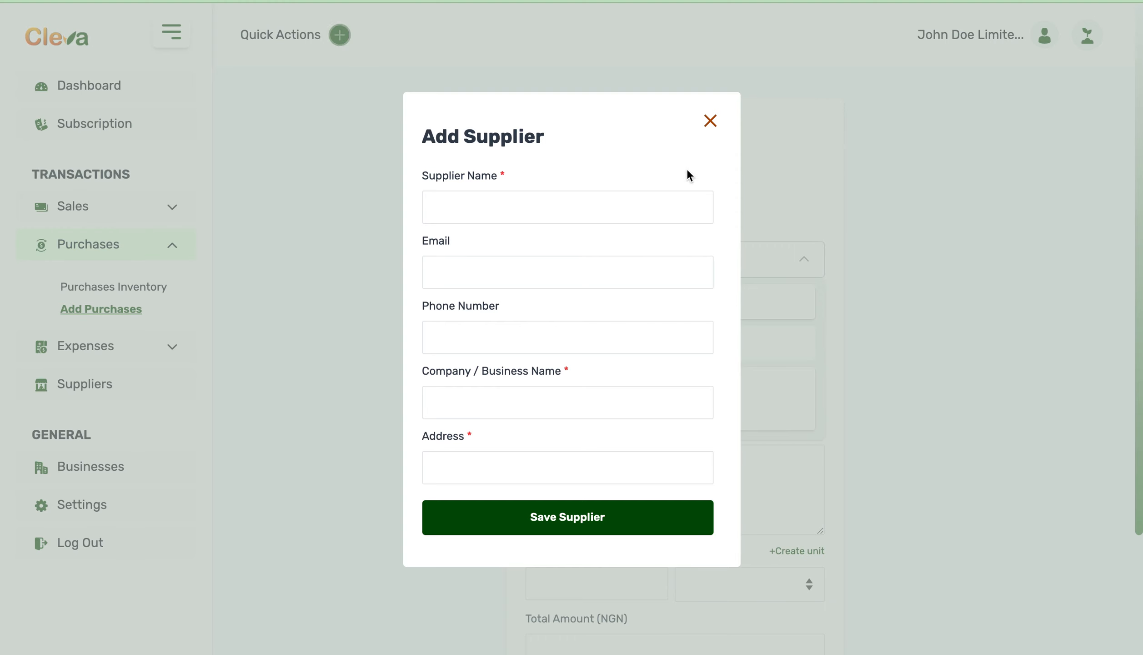
{"action": "left_click", "coordinate": [710, 121]}
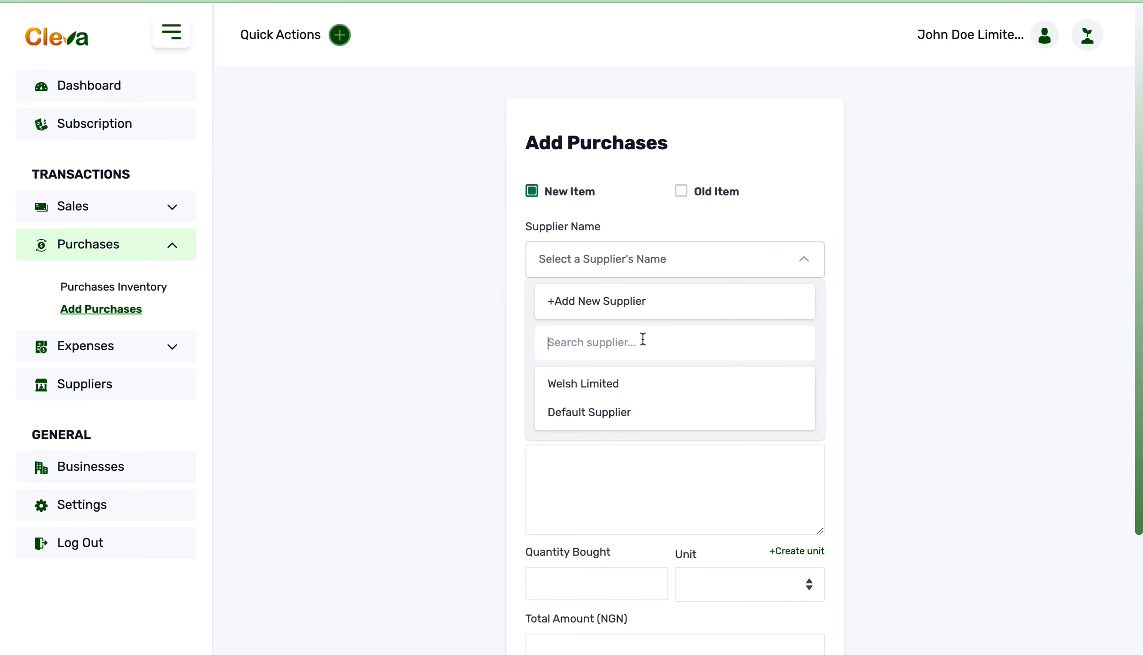
{"action": "left_click", "coordinate": [631, 383]}
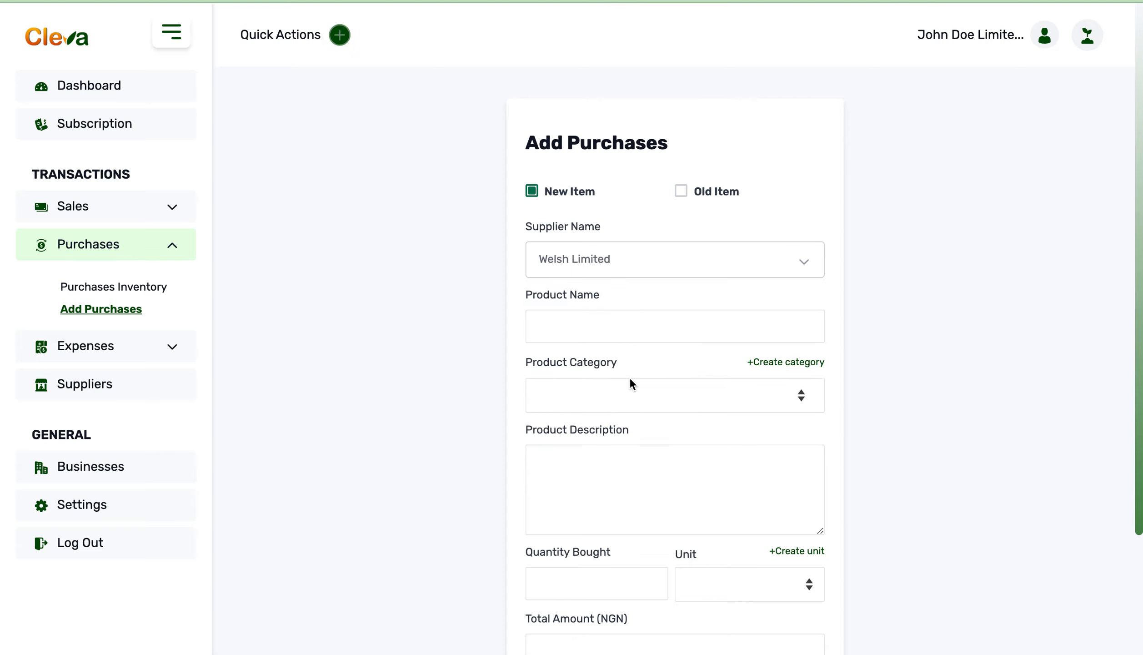
{"action": "left_click", "coordinate": [633, 326]}
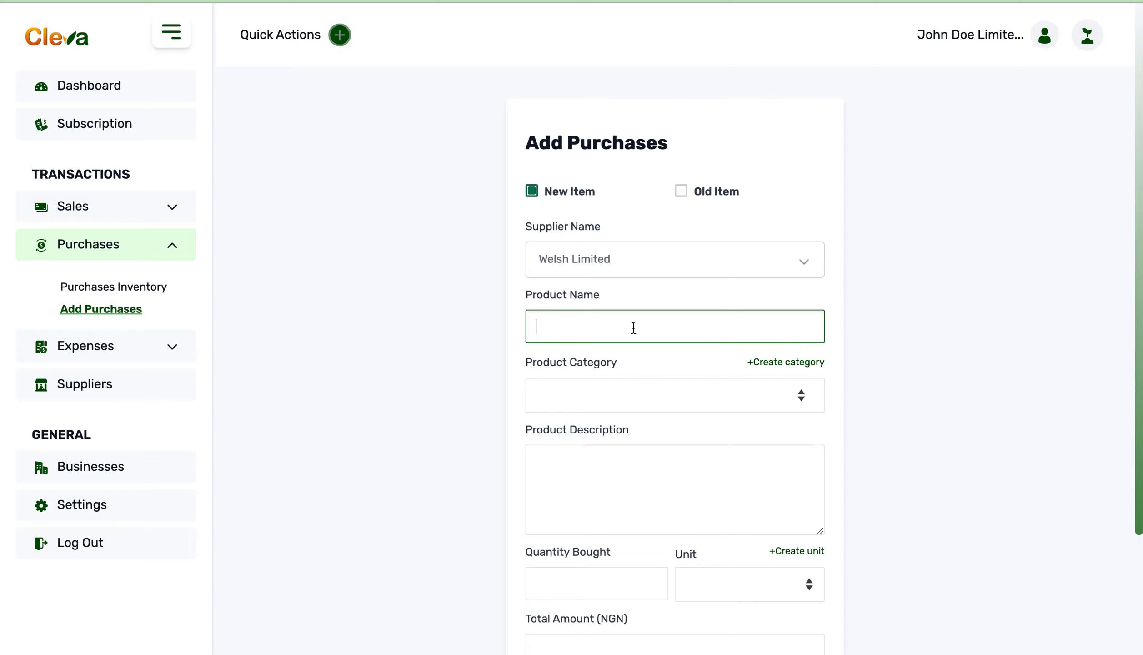
{"action": "type", "text": "Paracetamol"}
{"action": "left_click", "coordinate": [626, 394]}
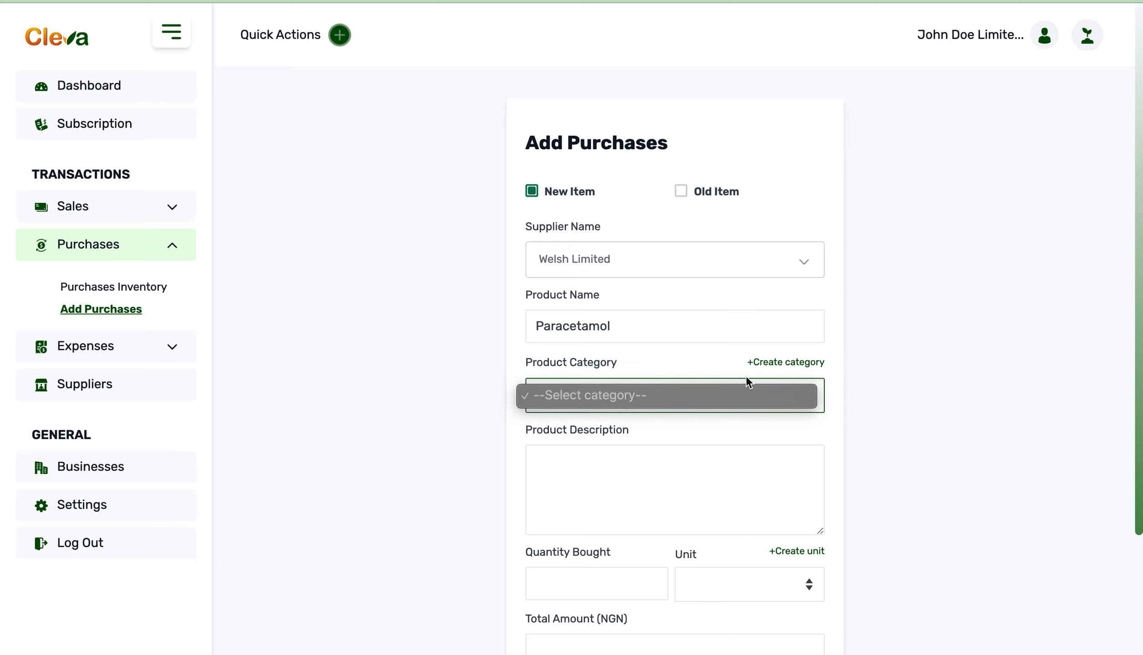
{"action": "left_click", "coordinate": [669, 363]}
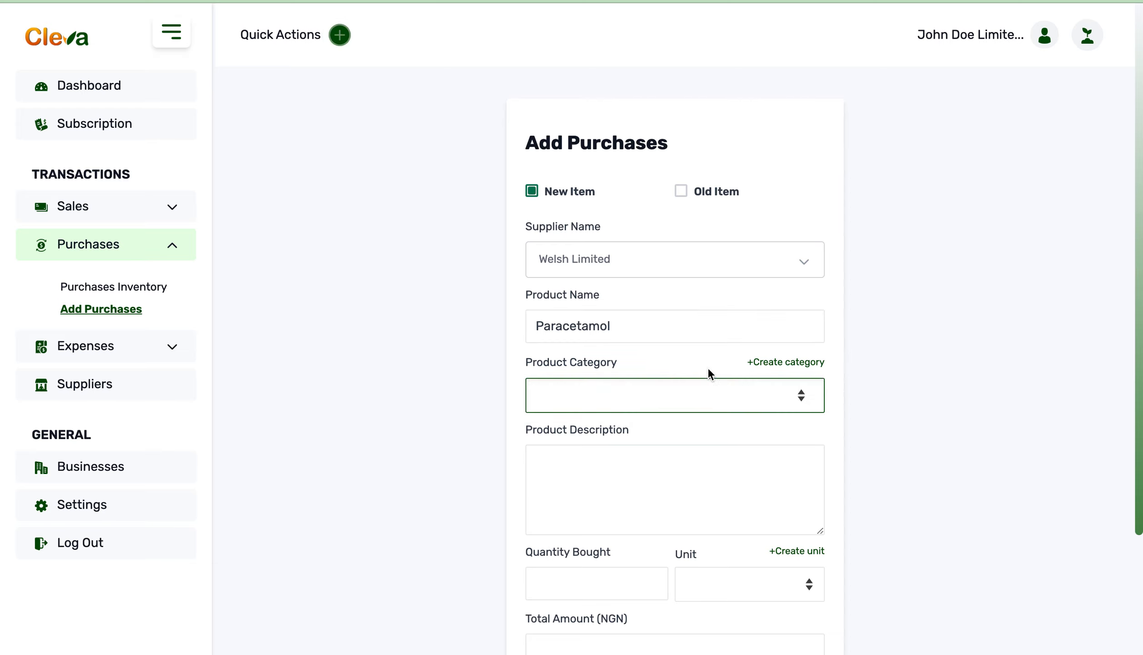
{"action": "left_click", "coordinate": [772, 363]}
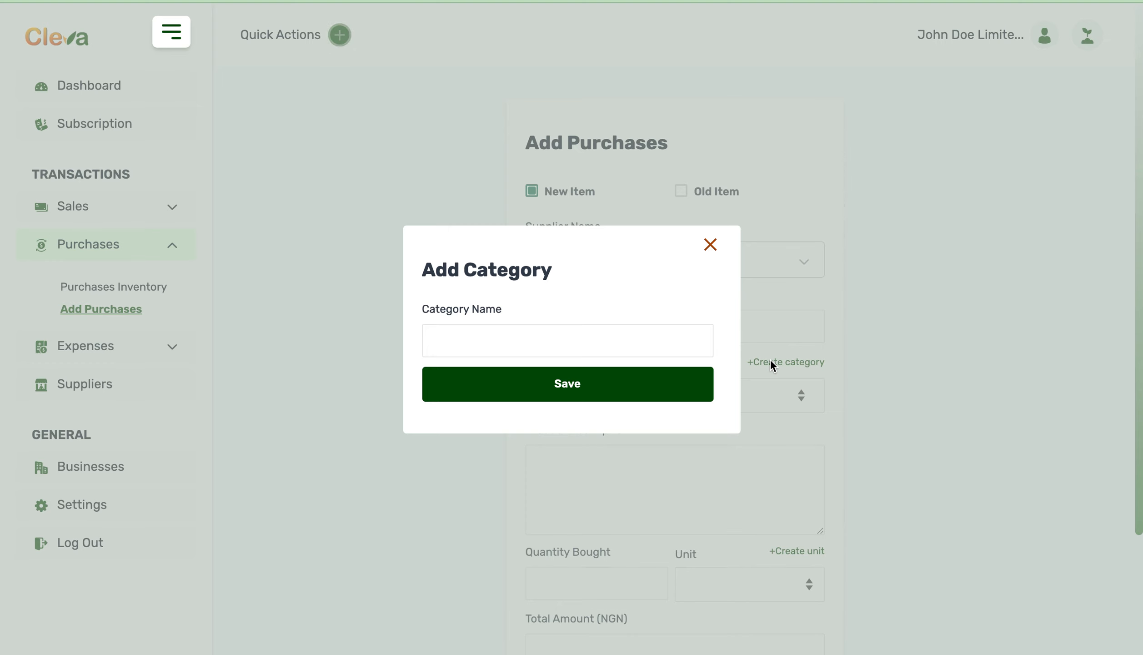
{"action": "left_click", "coordinate": [709, 247]}
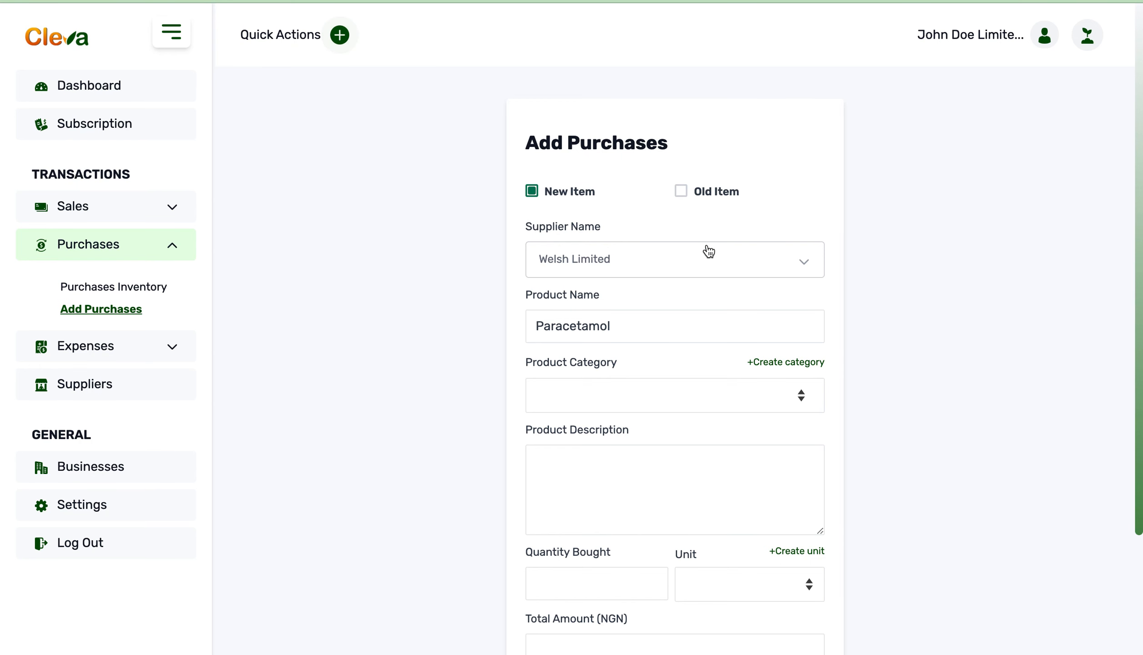
Step: Create a purchase category named Medications in the category settings
{"action": "left_click", "coordinate": [82, 512]}
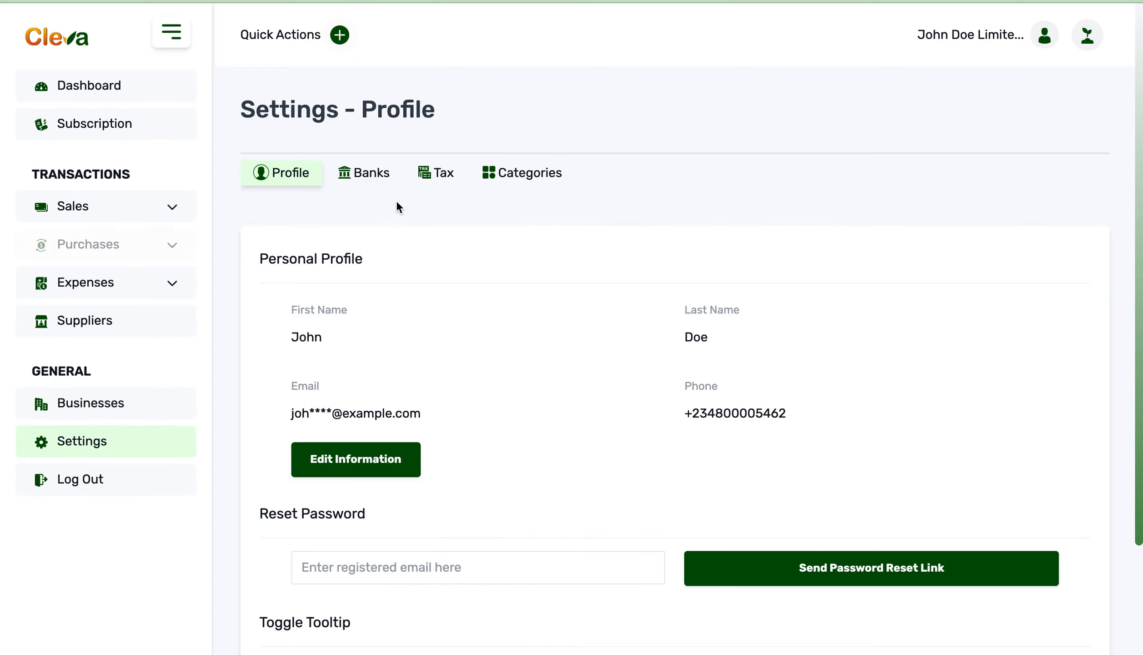
{"action": "left_click", "coordinate": [508, 182]}
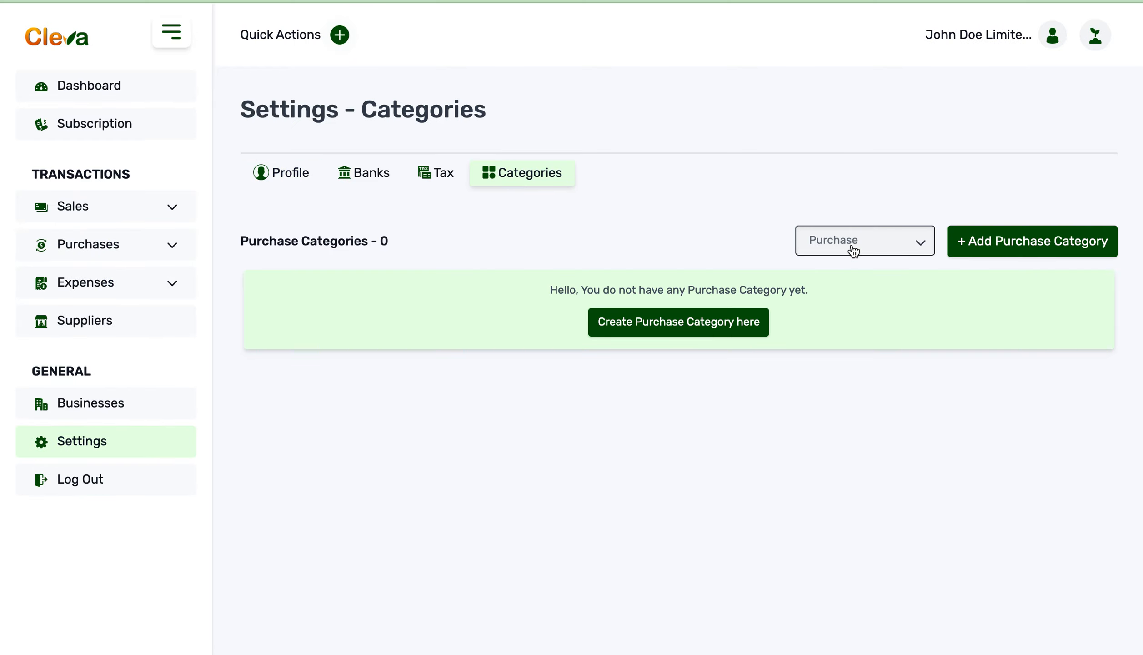
{"action": "left_click", "coordinate": [875, 245]}
{"action": "left_click", "coordinate": [875, 245]}
{"action": "left_click", "coordinate": [729, 322]}
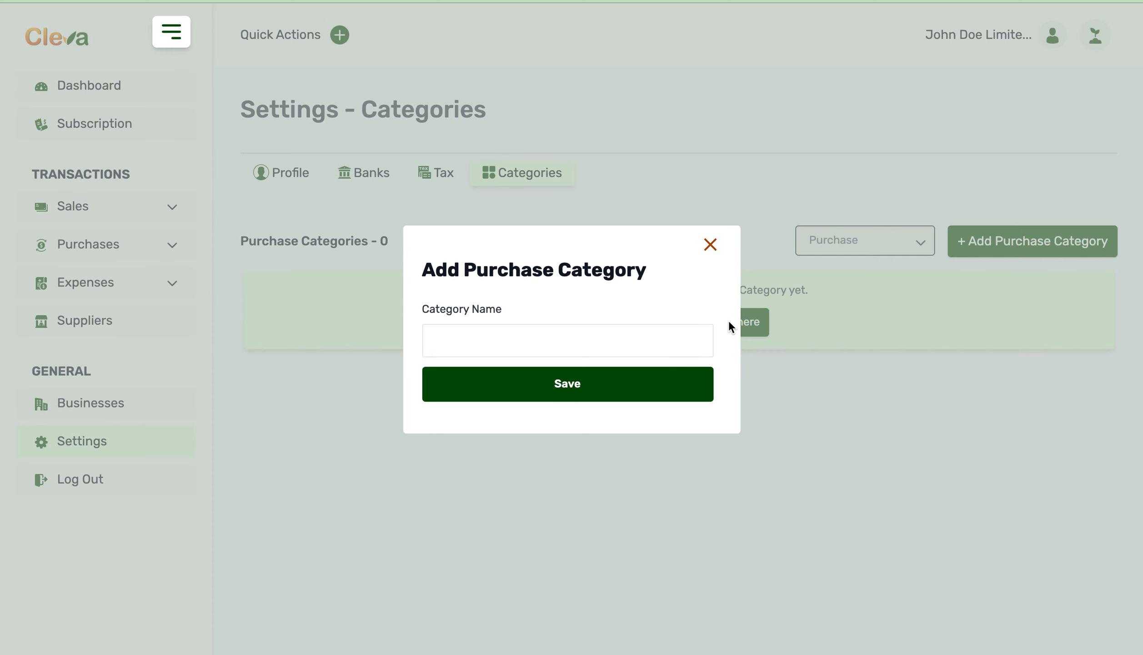
{"action": "left_click", "coordinate": [629, 336]}
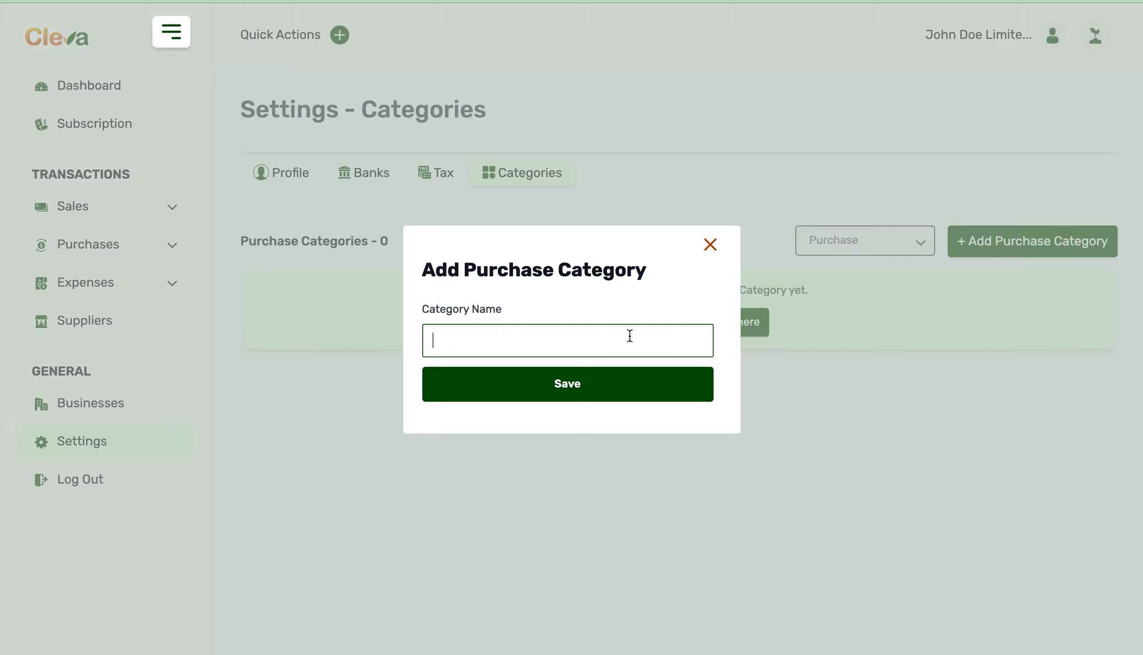
{"action": "type", "text": "Medications"}
{"action": "left_click", "coordinate": [619, 394]}
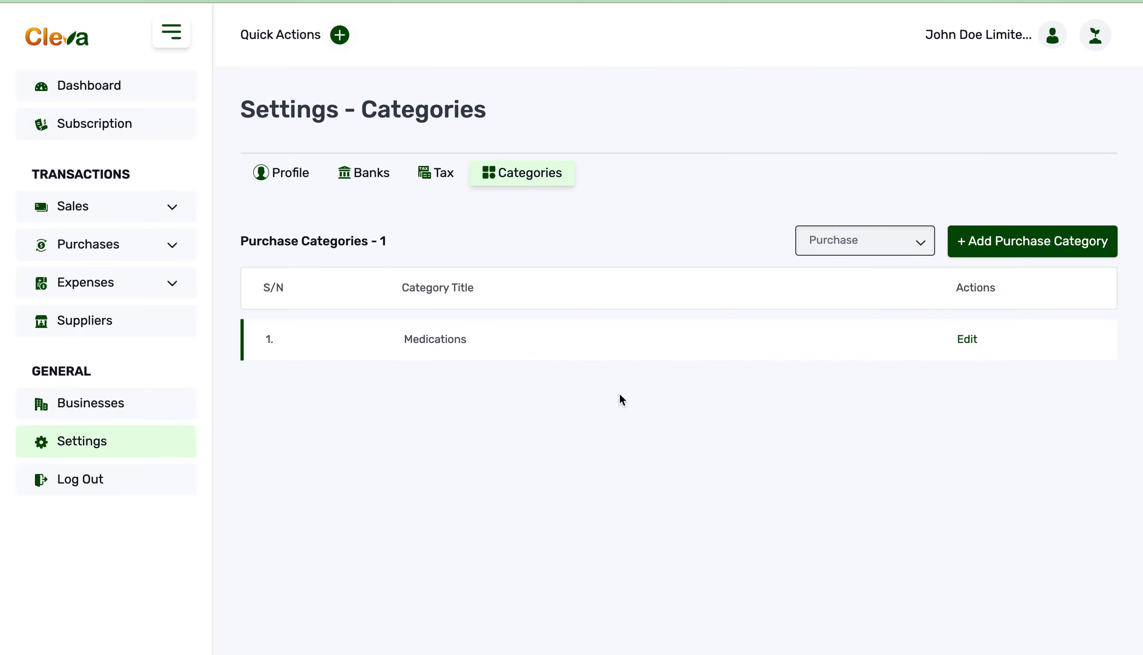
Step: Open a fresh purchase entry form for a new item
{"action": "left_click", "coordinate": [168, 245]}
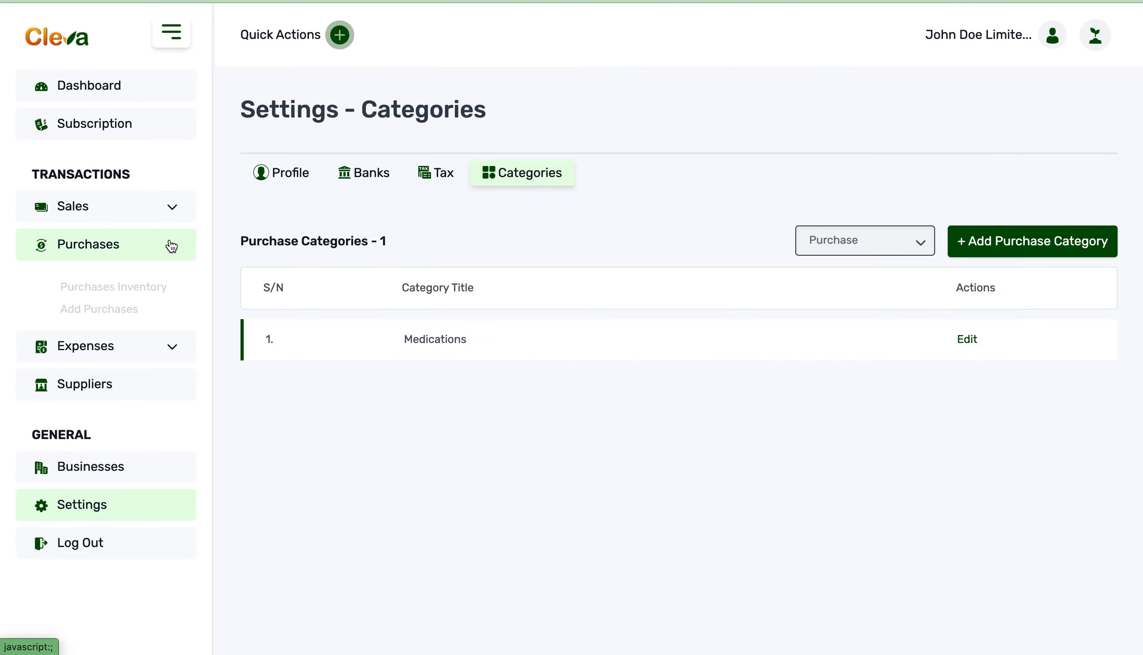
{"action": "left_click", "coordinate": [111, 311]}
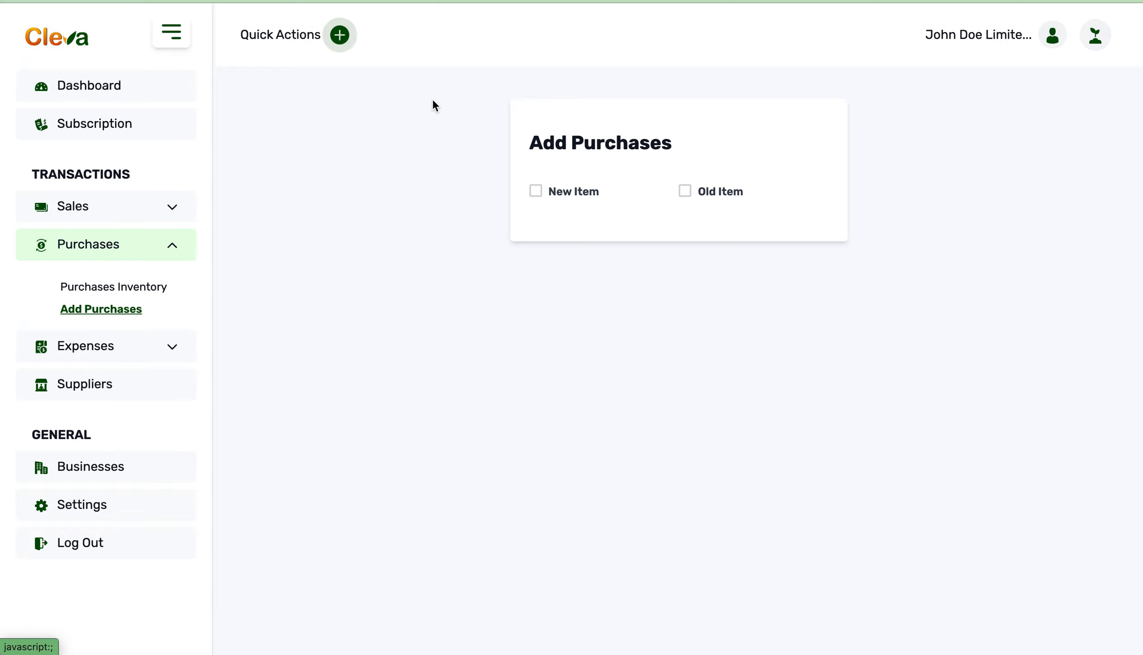
{"action": "left_click", "coordinate": [540, 192]}
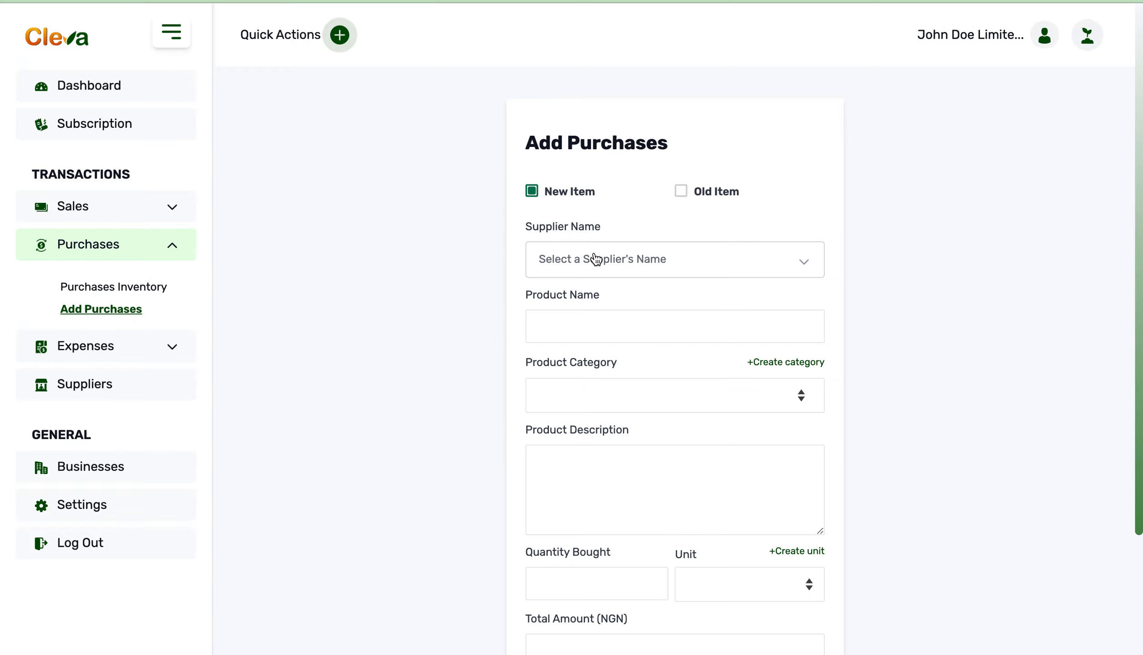
Step: Create another product category named Drugs directly from the purchase form
{"action": "left_click", "coordinate": [764, 394]}
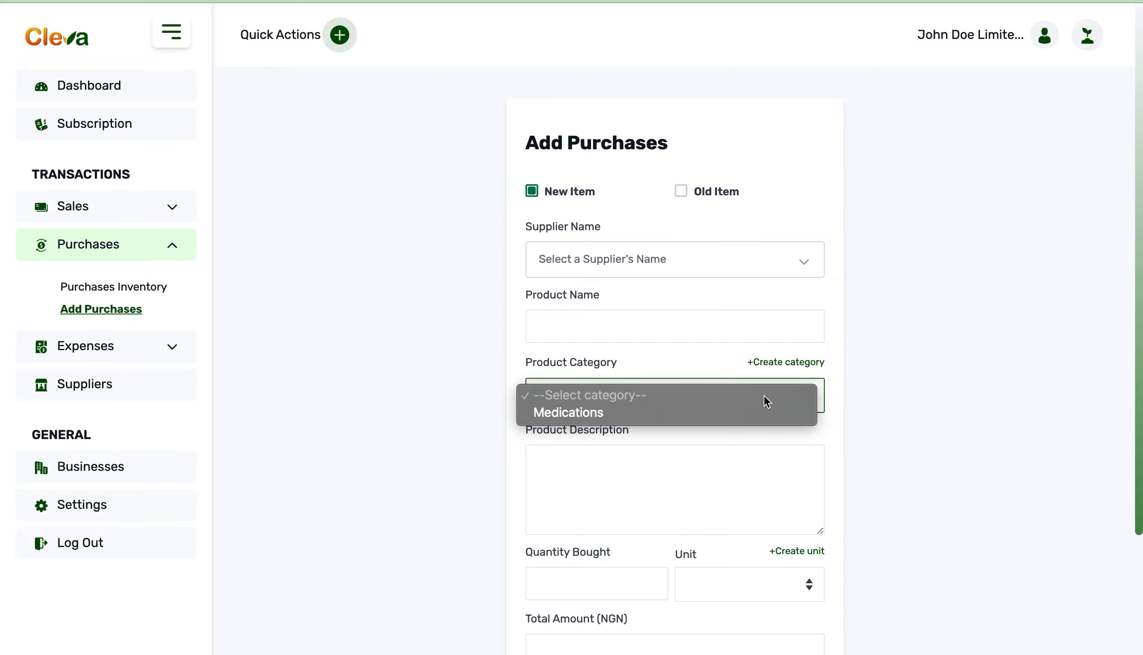
{"action": "left_click", "coordinate": [779, 361]}
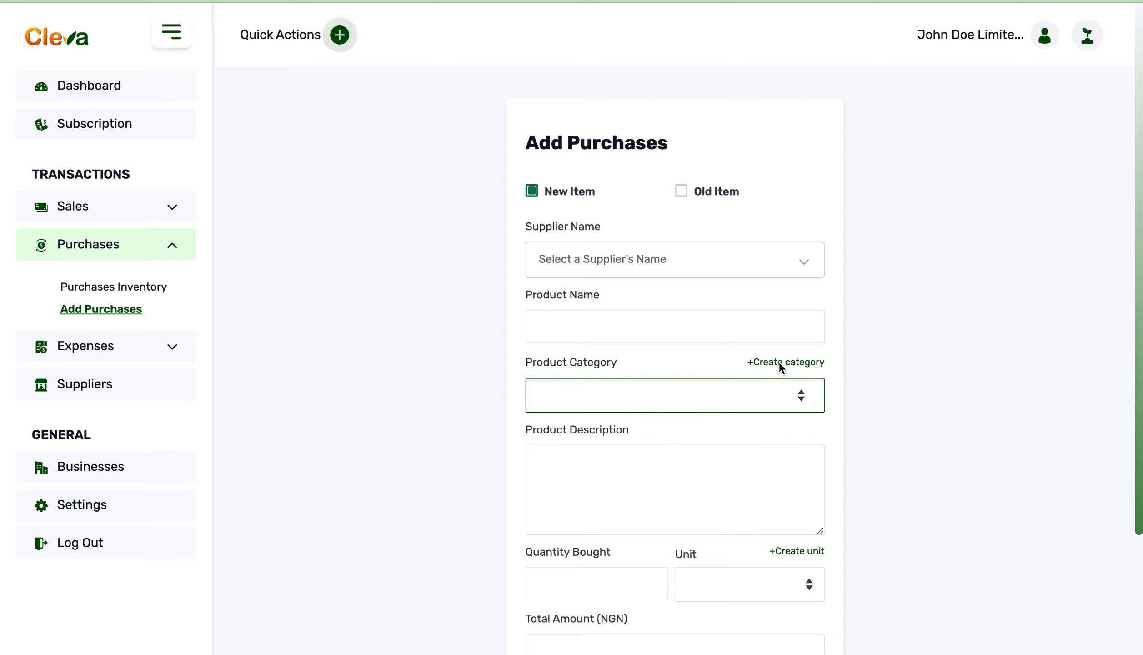
{"action": "left_click", "coordinate": [779, 362]}
{"action": "left_click", "coordinate": [701, 345]}
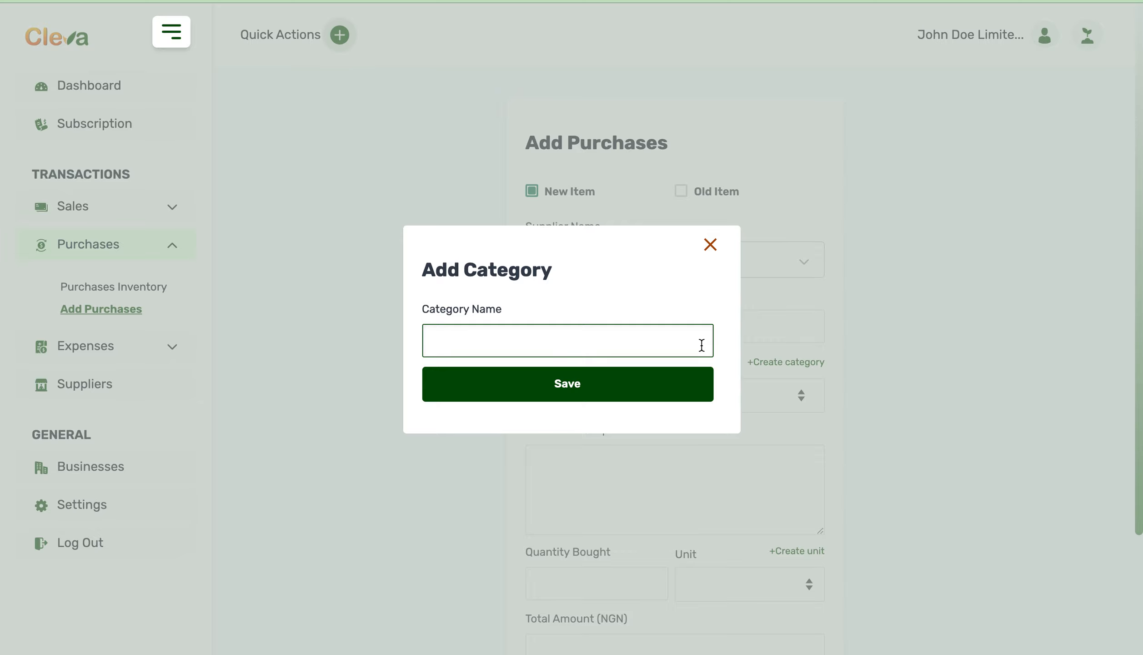
{"action": "type", "text": "Drugs"}
{"action": "left_click", "coordinate": [677, 390]}
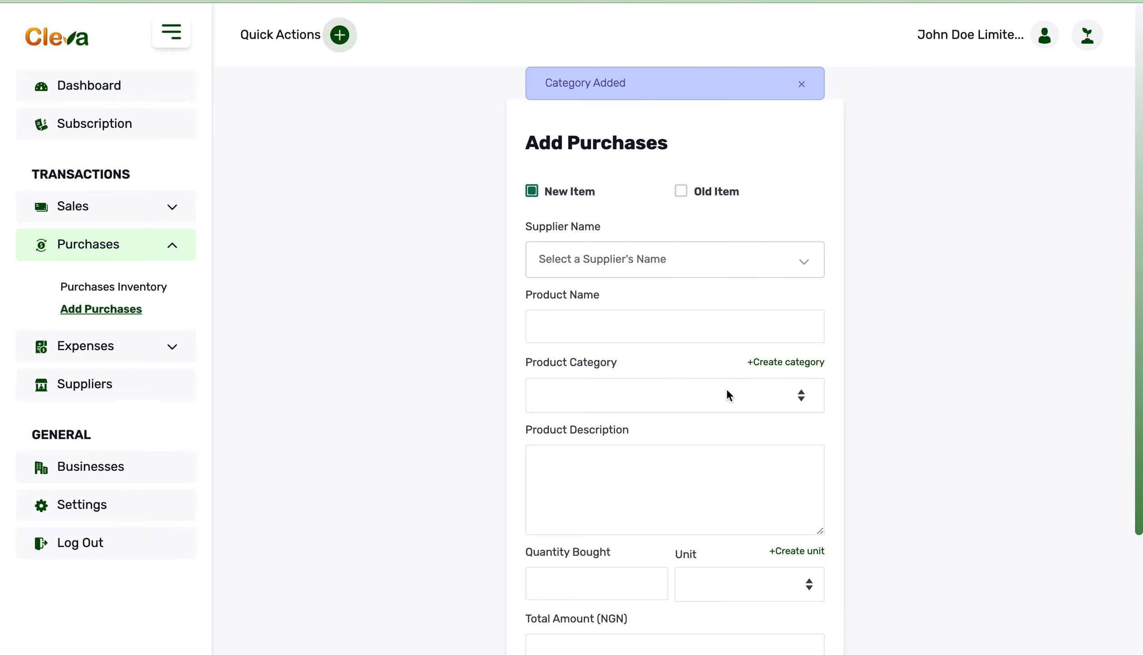
Step: Fill in the purchase with supplier Welsh Limited, product name Paracetamol and product category Medications
{"action": "left_click", "coordinate": [735, 270]}
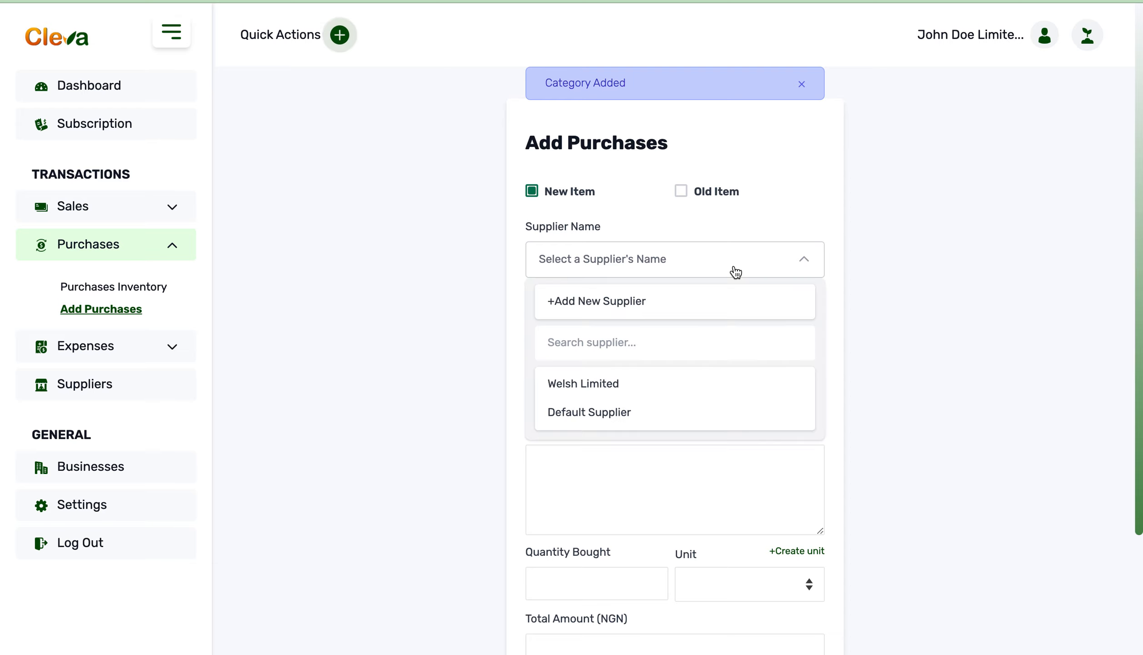
{"action": "left_click", "coordinate": [643, 380]}
{"action": "left_click", "coordinate": [655, 330]}
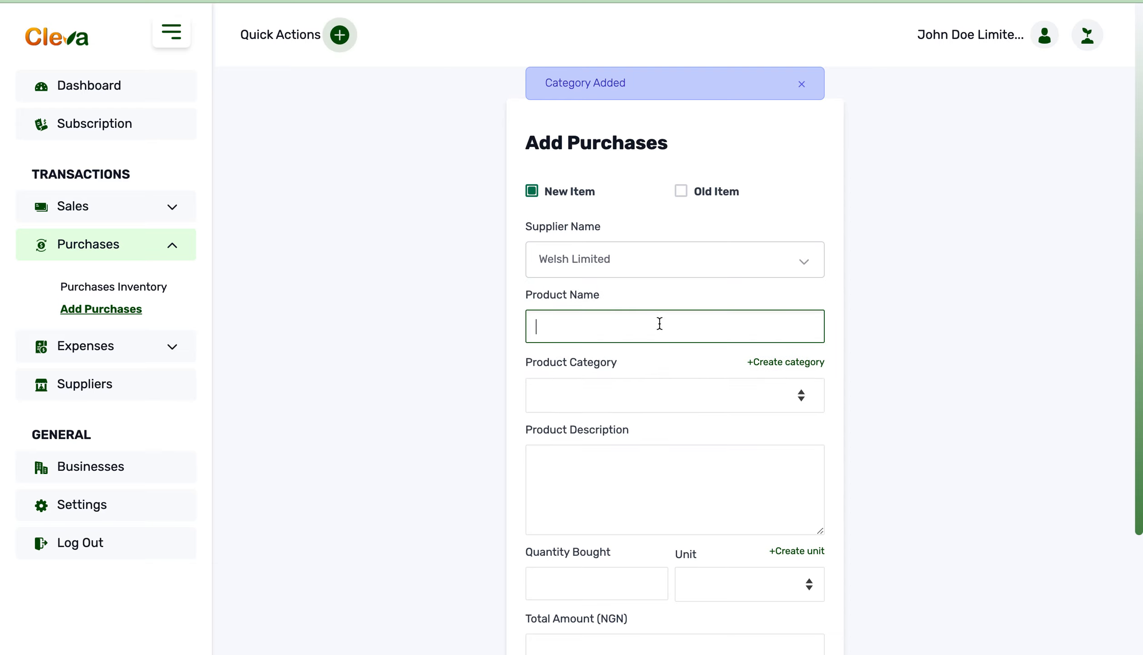
{"action": "type", "text": "Paracetamol"}
{"action": "left_click", "coordinate": [669, 397]}
{"action": "left_click", "coordinate": [654, 430]}
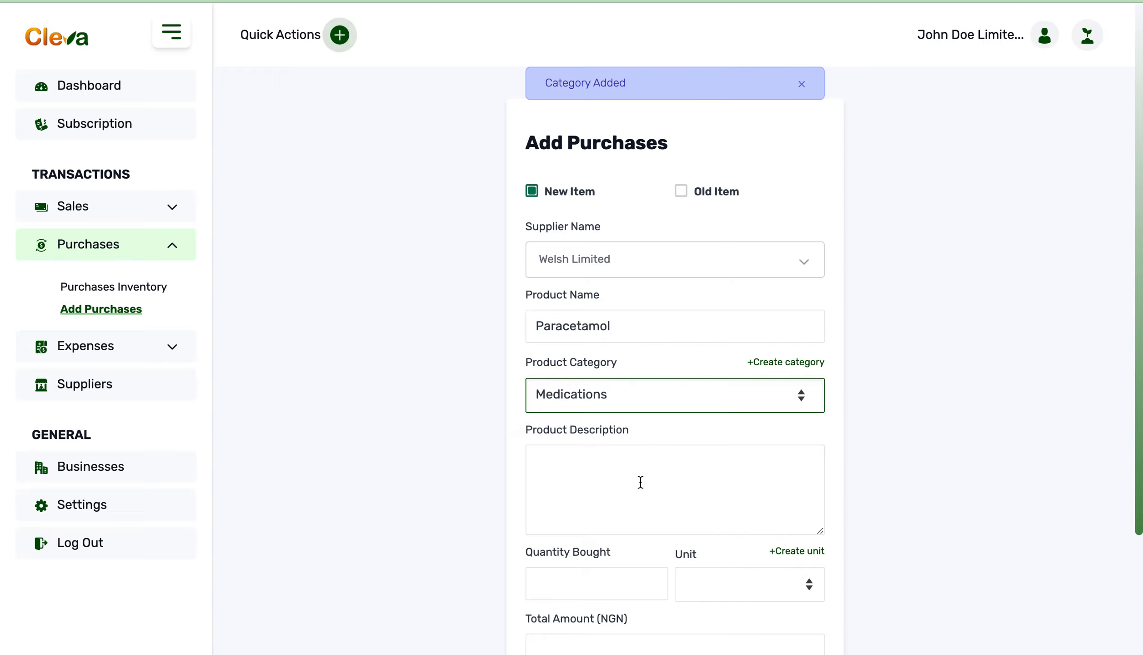
Step: Dismiss the category notification and set the quantity bought to 10, leaving the product description empty
{"action": "scroll", "coordinate": [638, 489], "scroll_direction": "down", "scroll_amount": 3}
{"action": "left_click", "coordinate": [666, 354]}
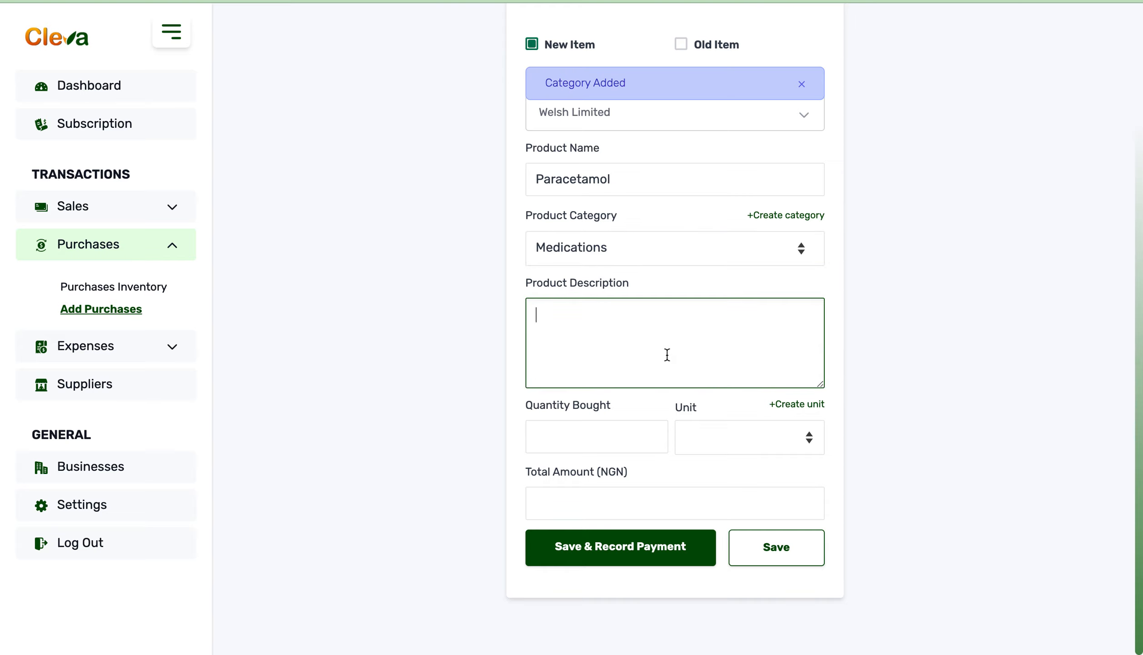
{"action": "left_click", "coordinate": [621, 427]}
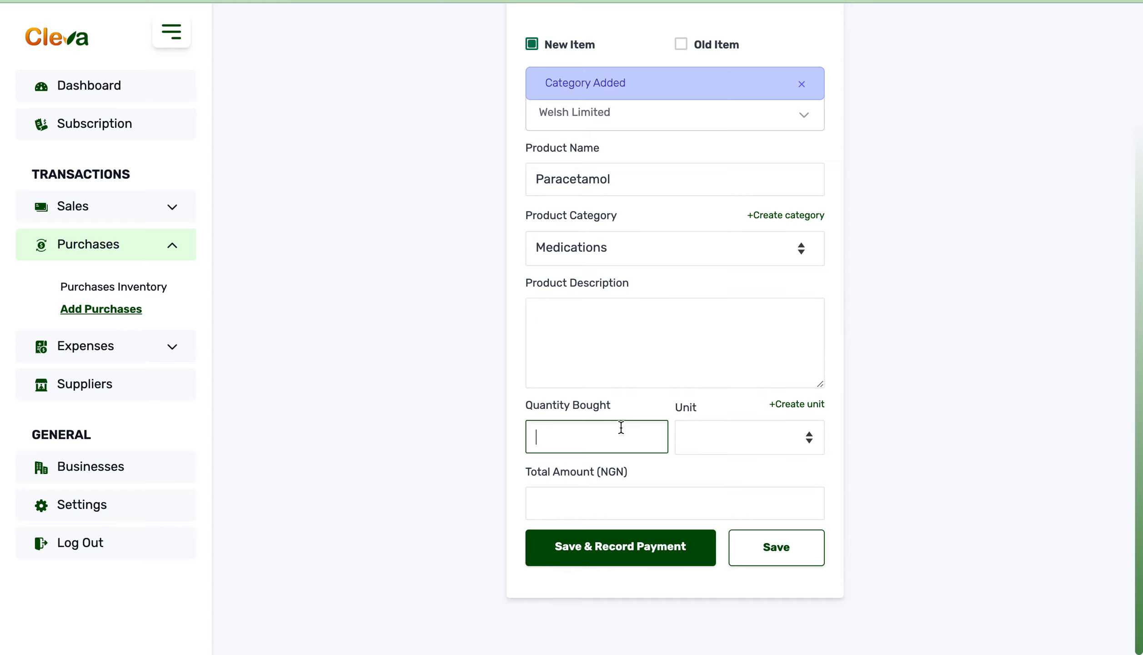
{"action": "left_click", "coordinate": [802, 85]}
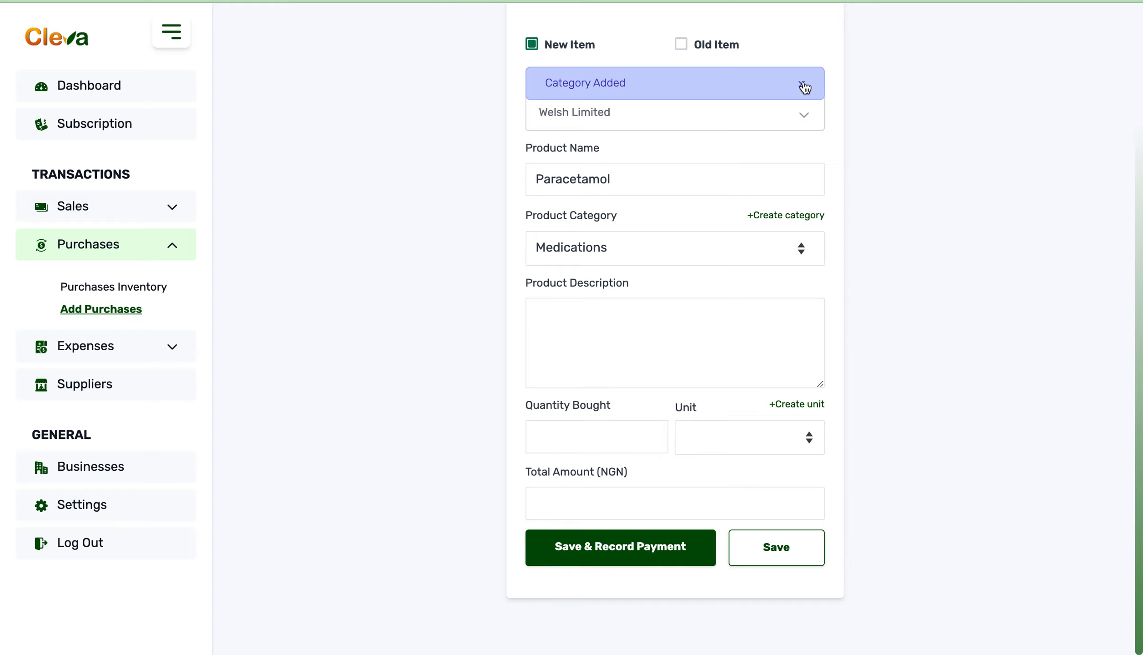
{"action": "left_click", "coordinate": [595, 449]}
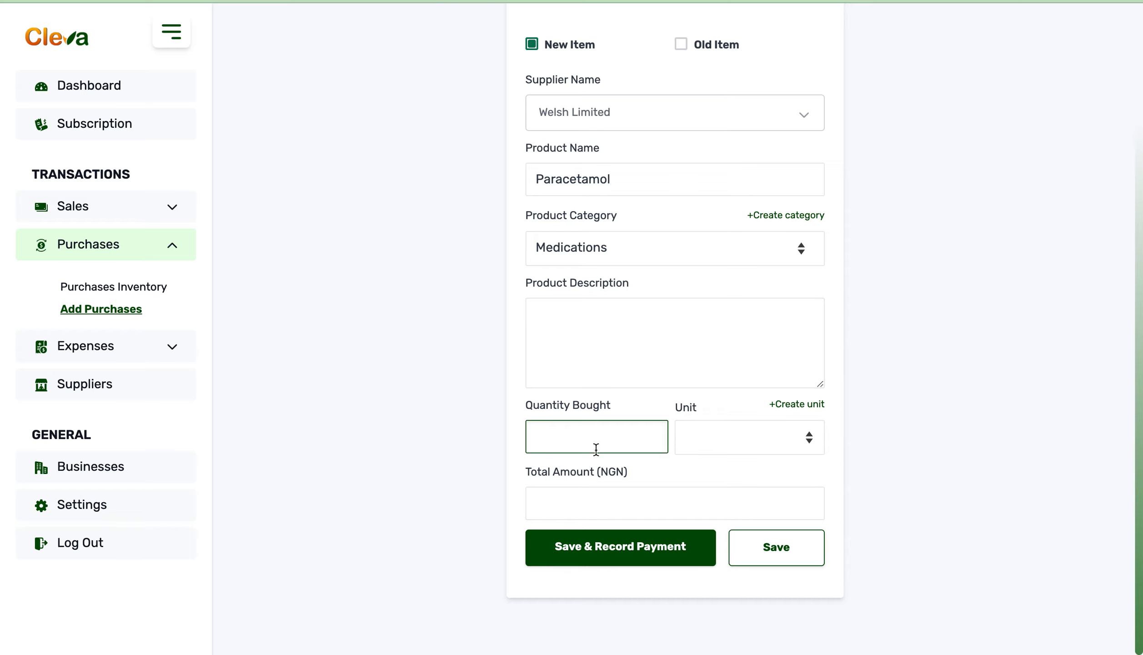
{"action": "type", "text": "10"}
Step: Start a new purchase unit named Cartons directly from the purchase form
{"action": "left_click", "coordinate": [785, 436]}
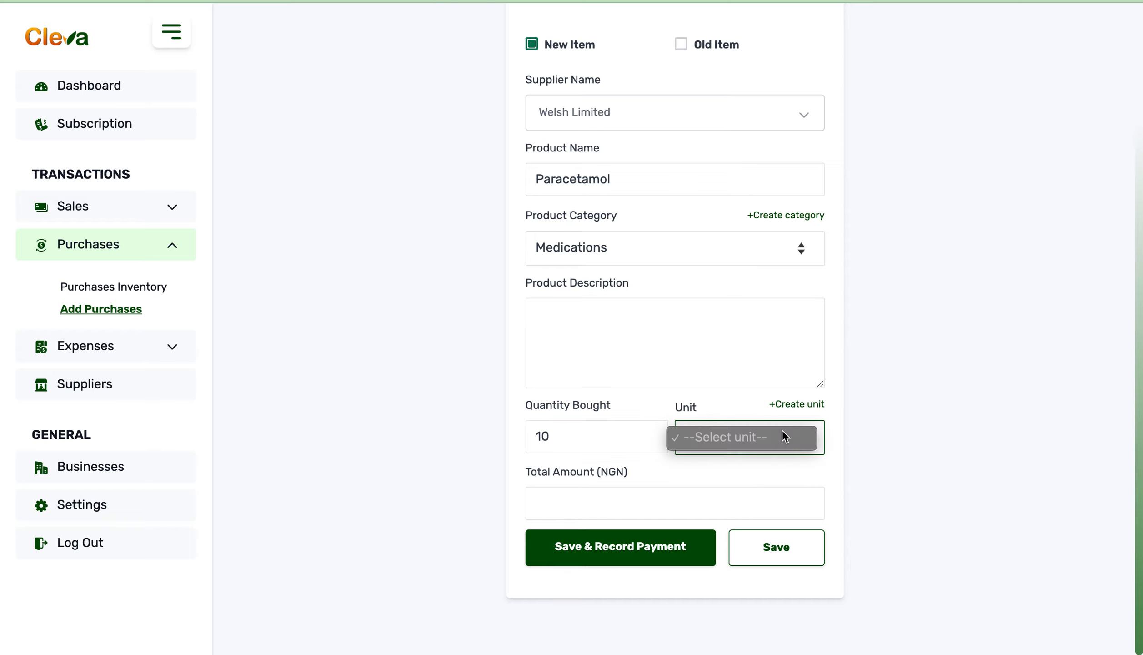
{"action": "left_click", "coordinate": [787, 420]}
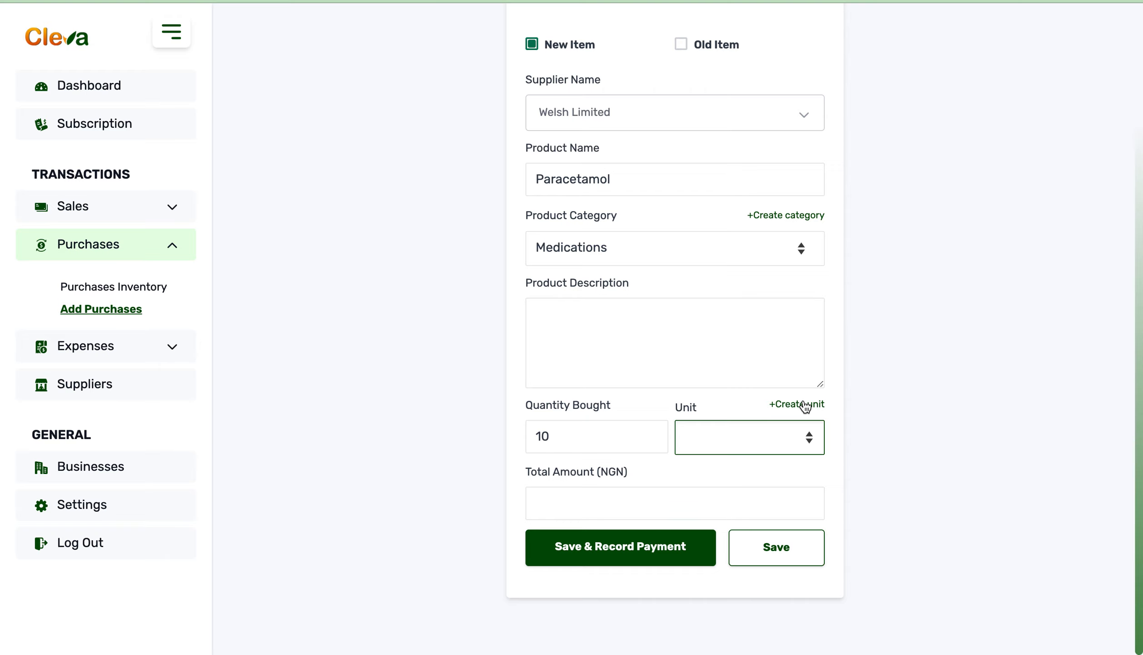
{"action": "left_click", "coordinate": [804, 406]}
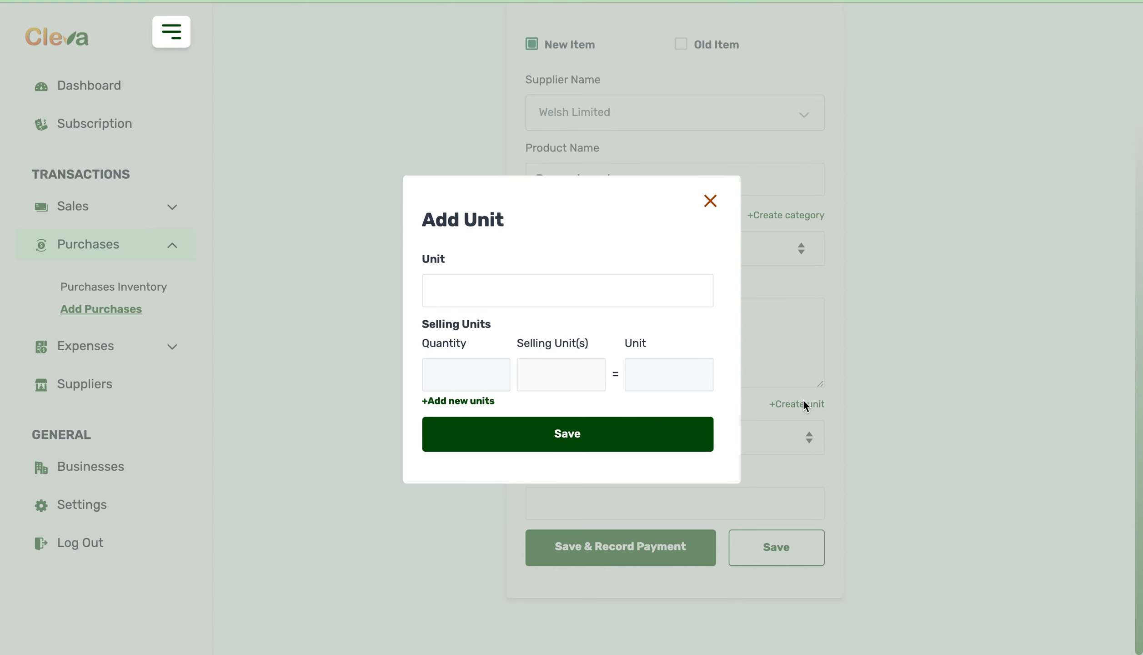
{"action": "left_click", "coordinate": [646, 294]}
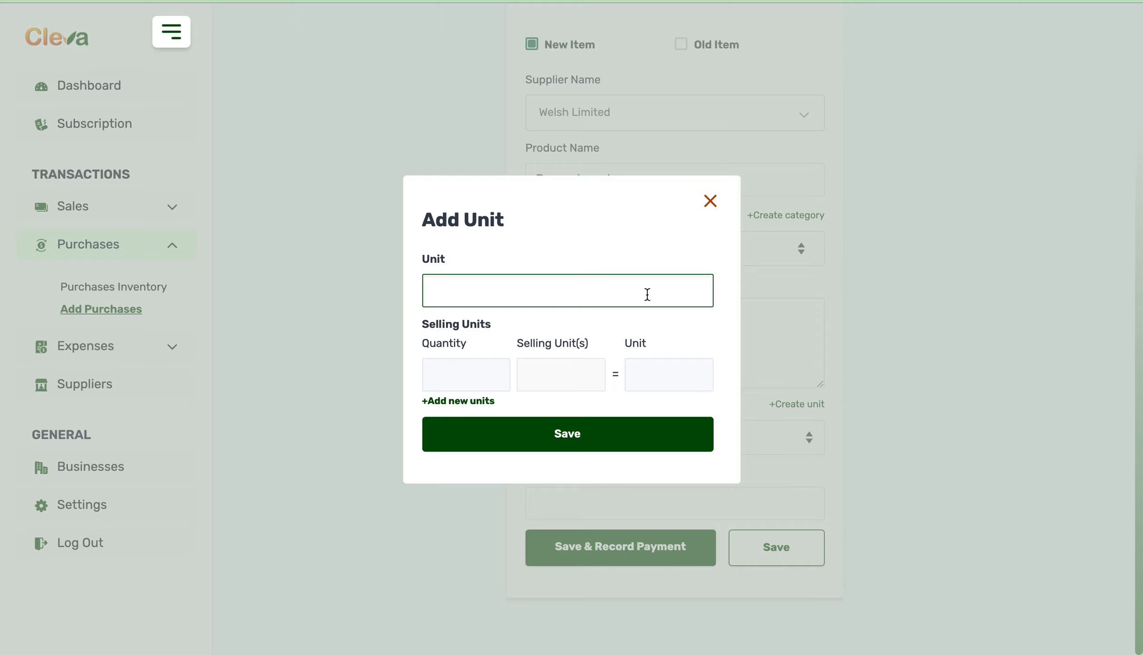
{"action": "type", "text": "Cartons"}
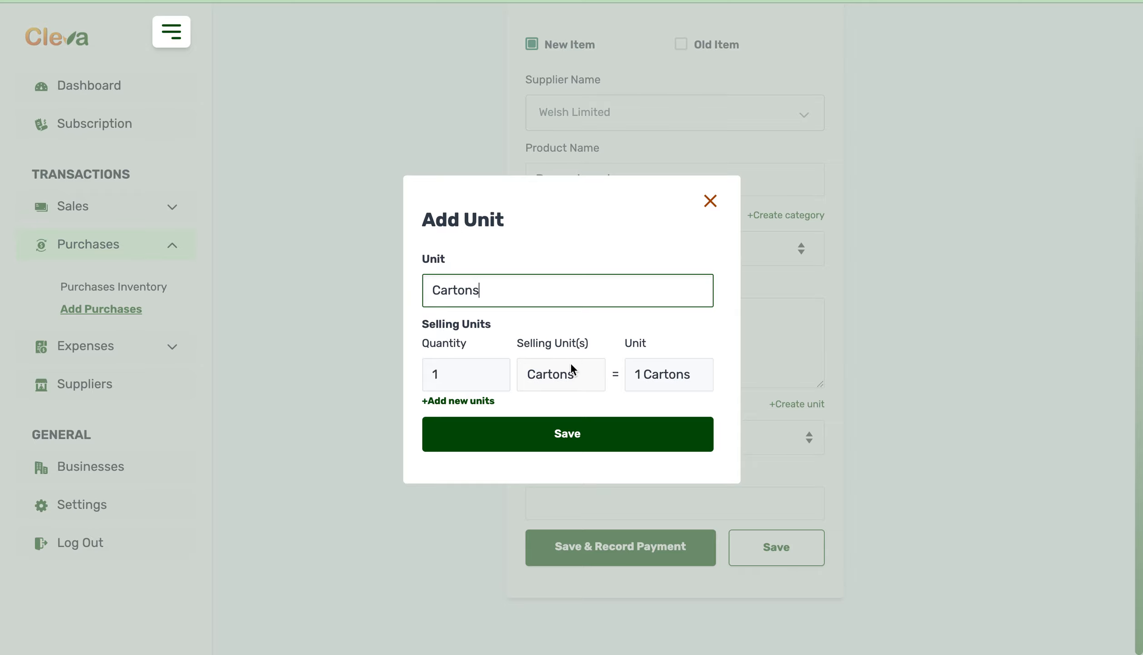
Step: Add a selling unit named Packets to the Cartons unit, with 20 packets equal to one carton
{"action": "left_click", "coordinate": [481, 402]}
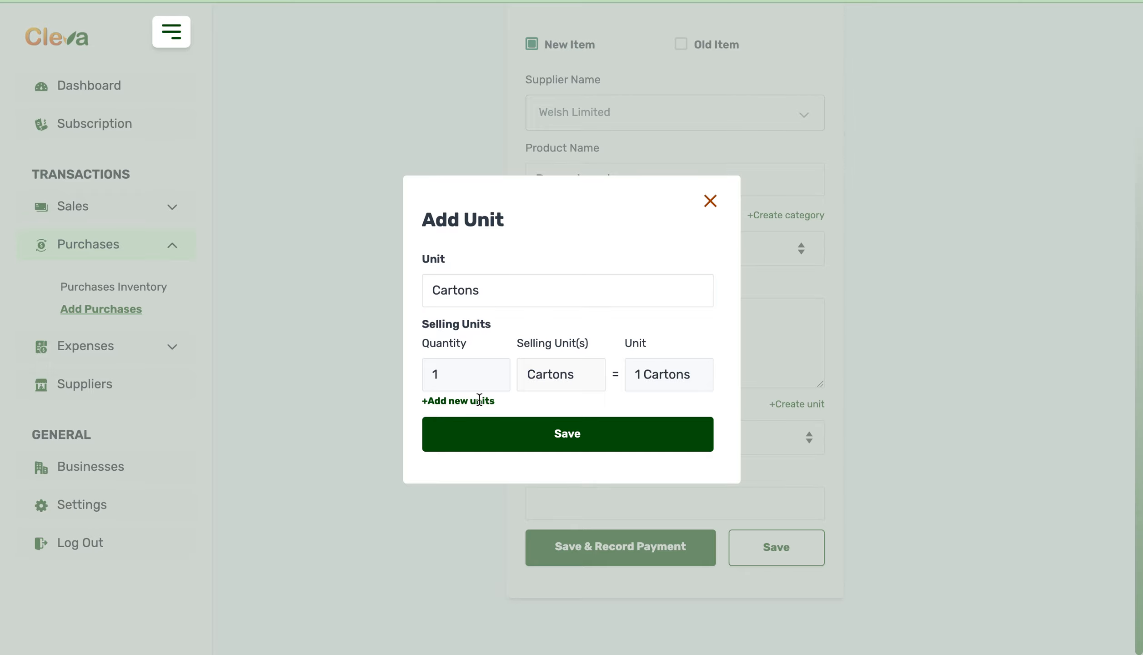
{"action": "left_click", "coordinate": [468, 401]}
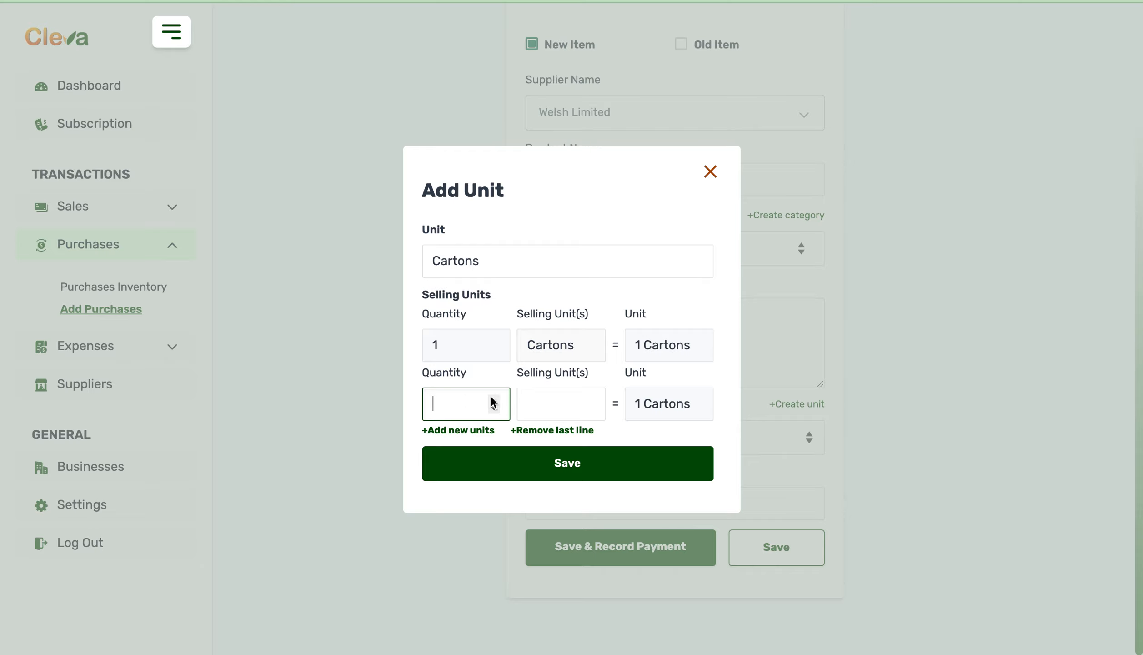
{"action": "left_click", "coordinate": [559, 397]}
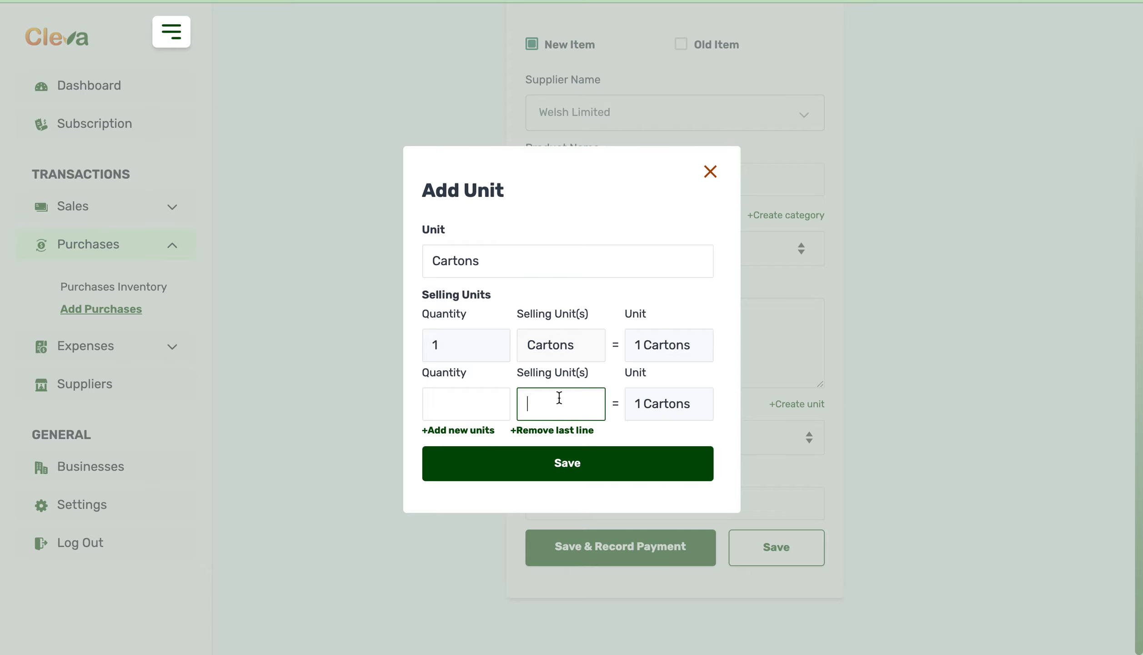
{"action": "type", "text": "Packets"}
{"action": "left_click", "coordinate": [475, 414]}
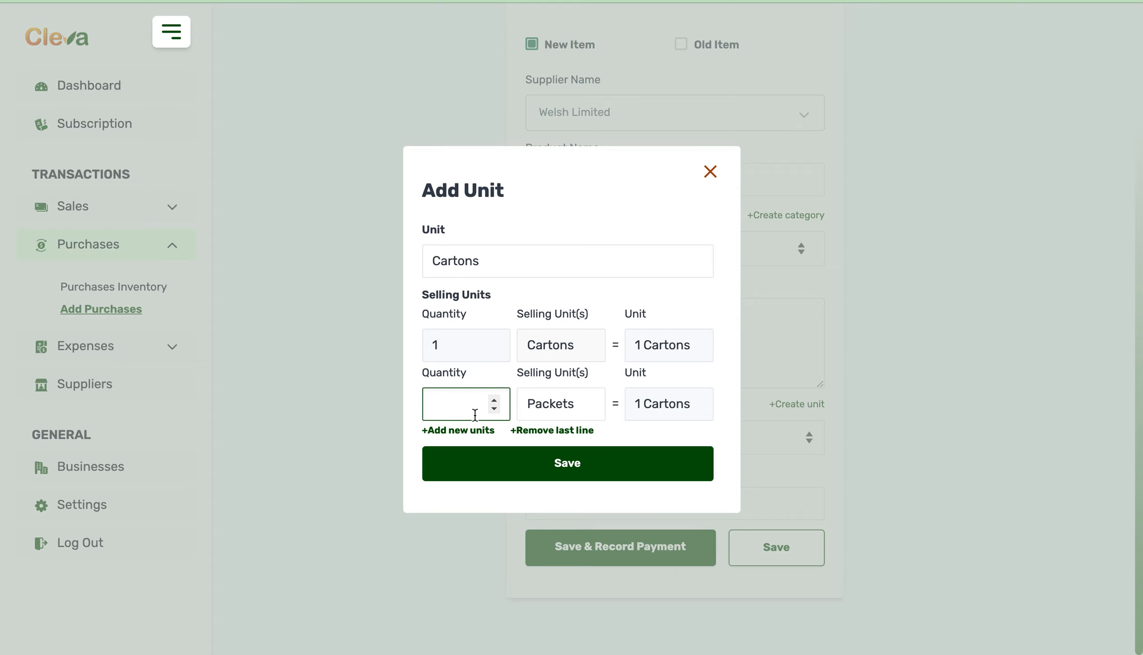
{"action": "type", "text": "20"}
{"action": "left_click", "coordinate": [575, 405]}
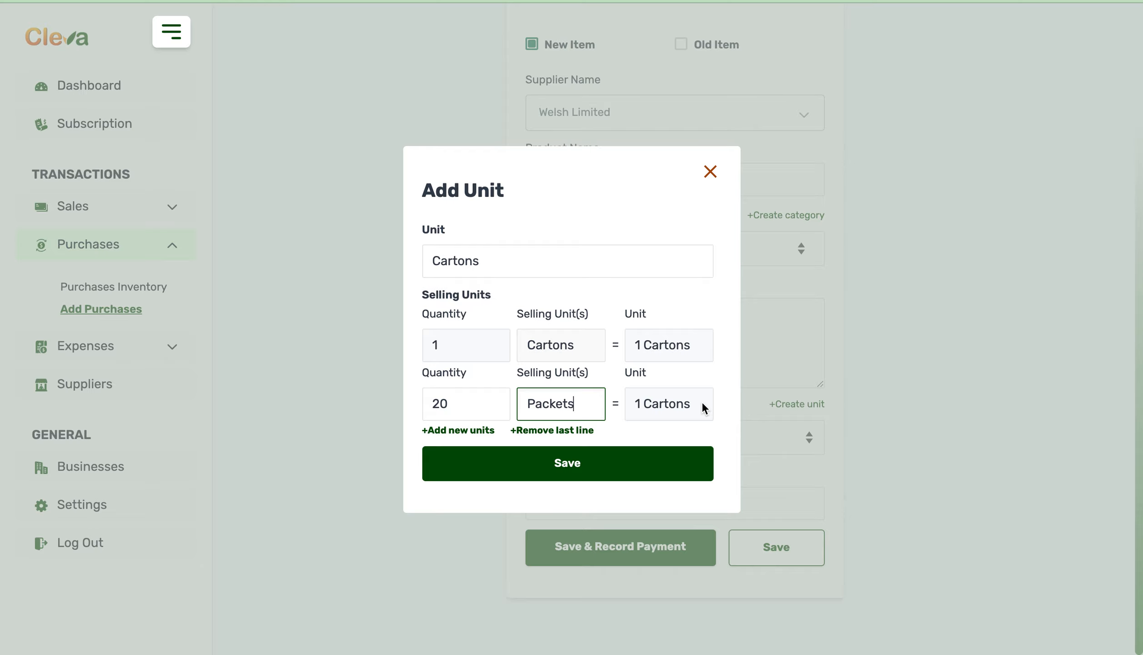
Step: Add another selling unit named Sachets with quantity 1 to the Cartons unit and save the unit
{"action": "left_click", "coordinate": [480, 432]}
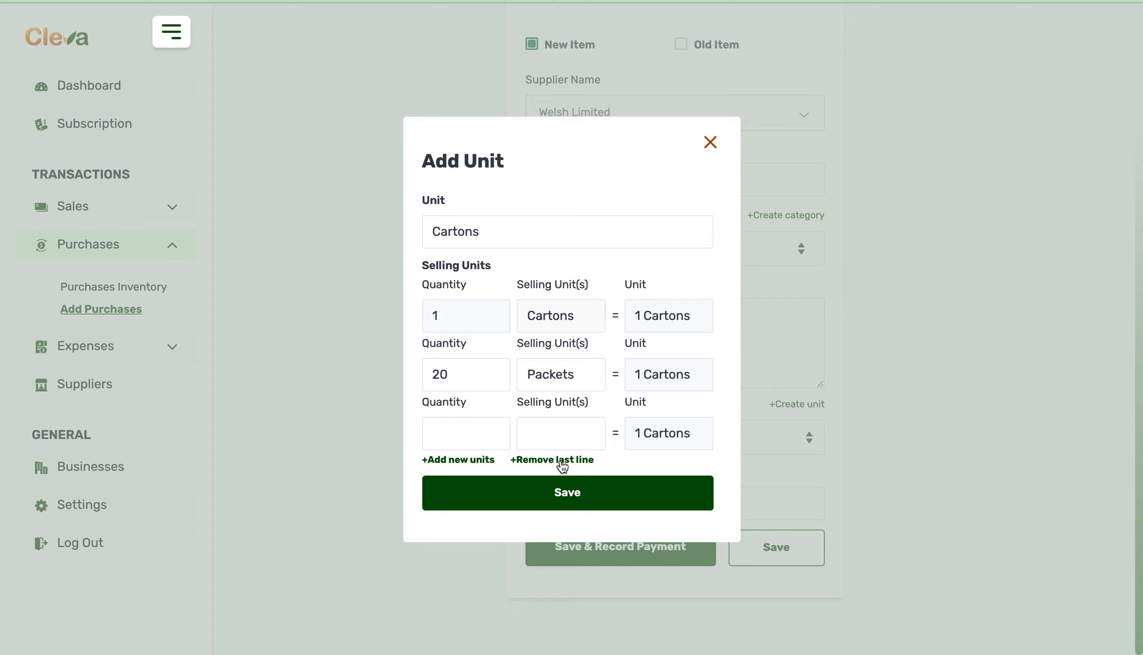
{"action": "left_click", "coordinate": [575, 434]}
{"action": "type", "text": "Sachet"}
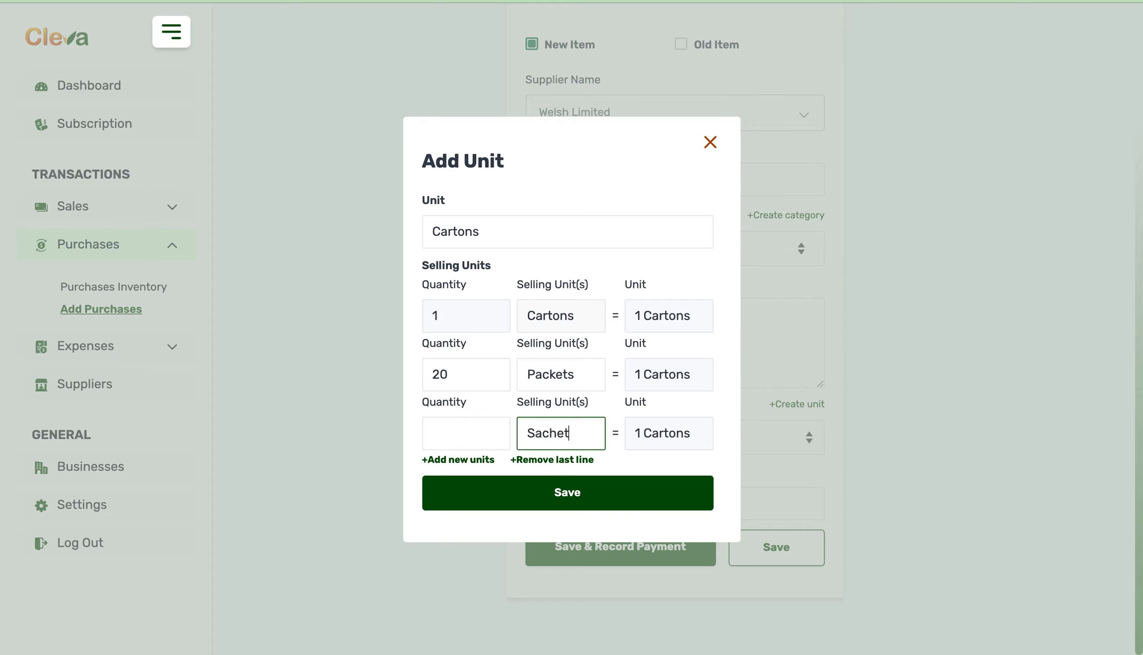
{"action": "type", "text": "s"}
{"action": "left_click", "coordinate": [461, 430]}
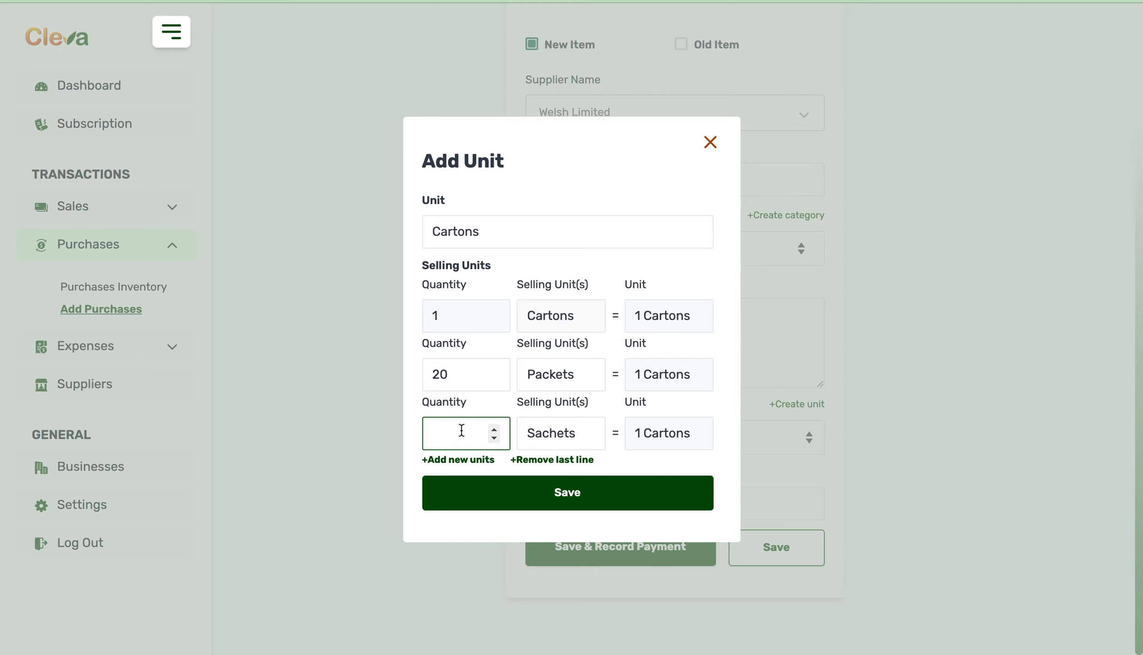
{"action": "type", "text": "100"}
{"action": "left_click", "coordinate": [546, 508]}
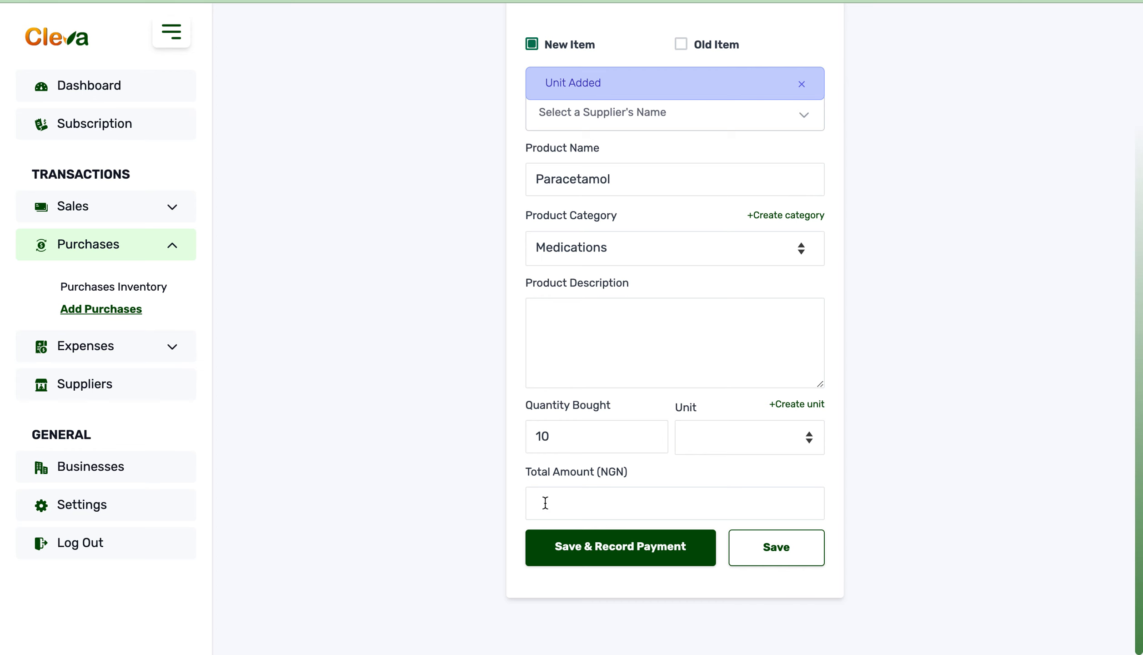
Step: Choose Cartons as the unit of the quantity bought and set the total amount to 50000 NGN
{"action": "left_click", "coordinate": [759, 436]}
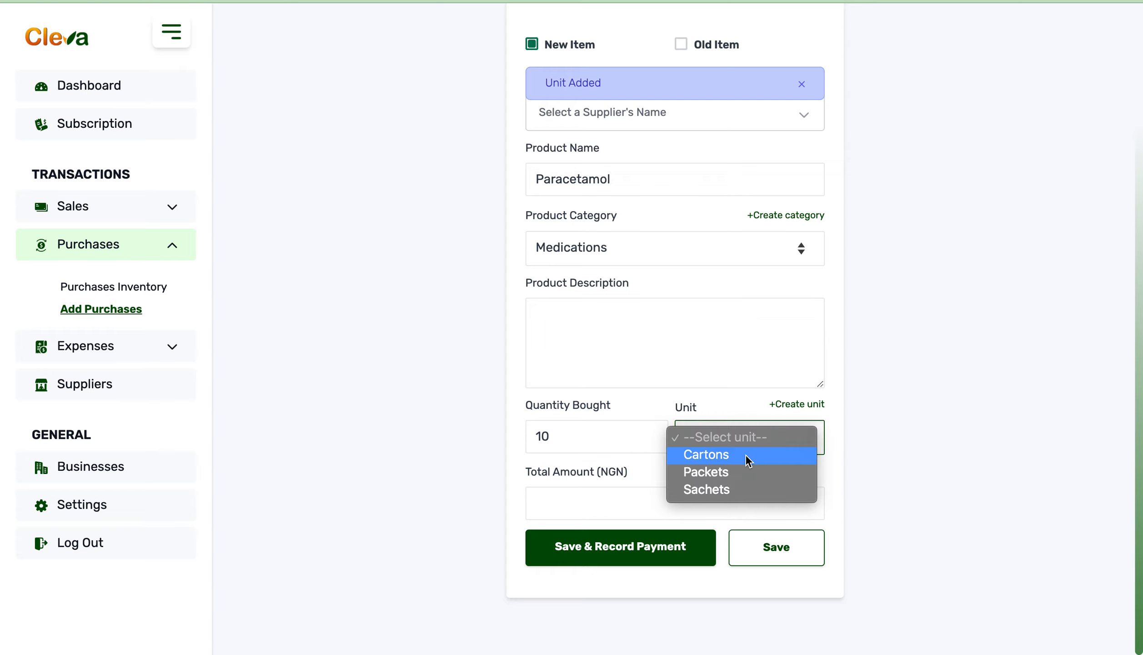
{"action": "left_click", "coordinate": [748, 455]}
{"action": "scroll", "coordinate": [744, 453], "scroll_direction": "down", "scroll_amount": 4}
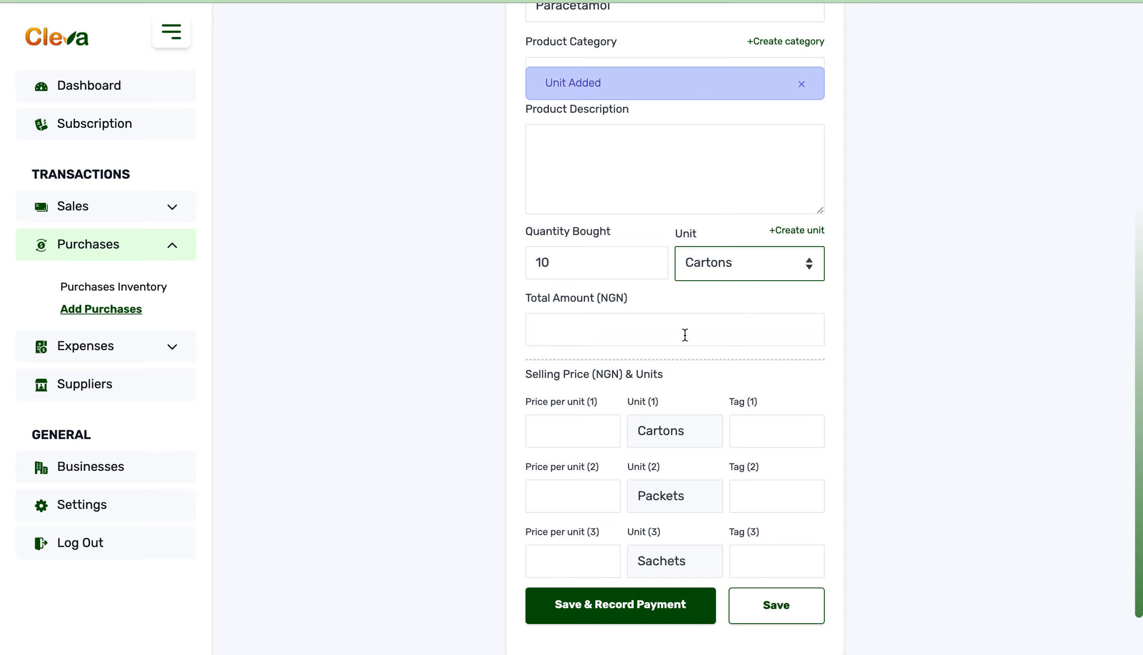
{"action": "left_click", "coordinate": [684, 333]}
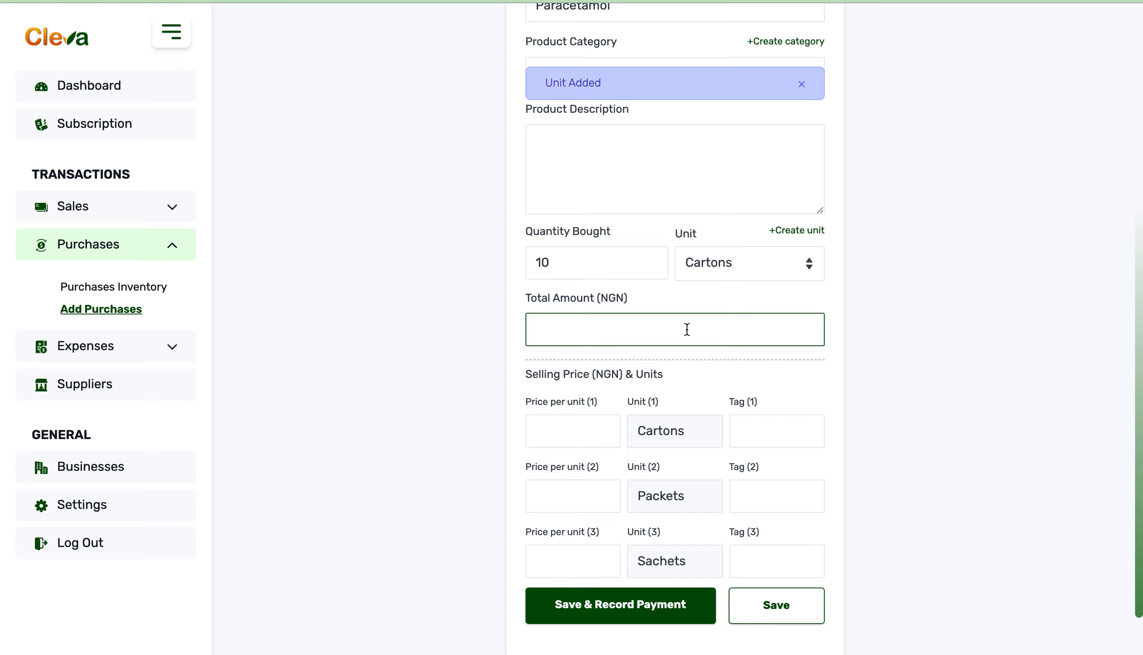
{"action": "type", "text": "50000"}
{"action": "left_click", "coordinate": [544, 435]}
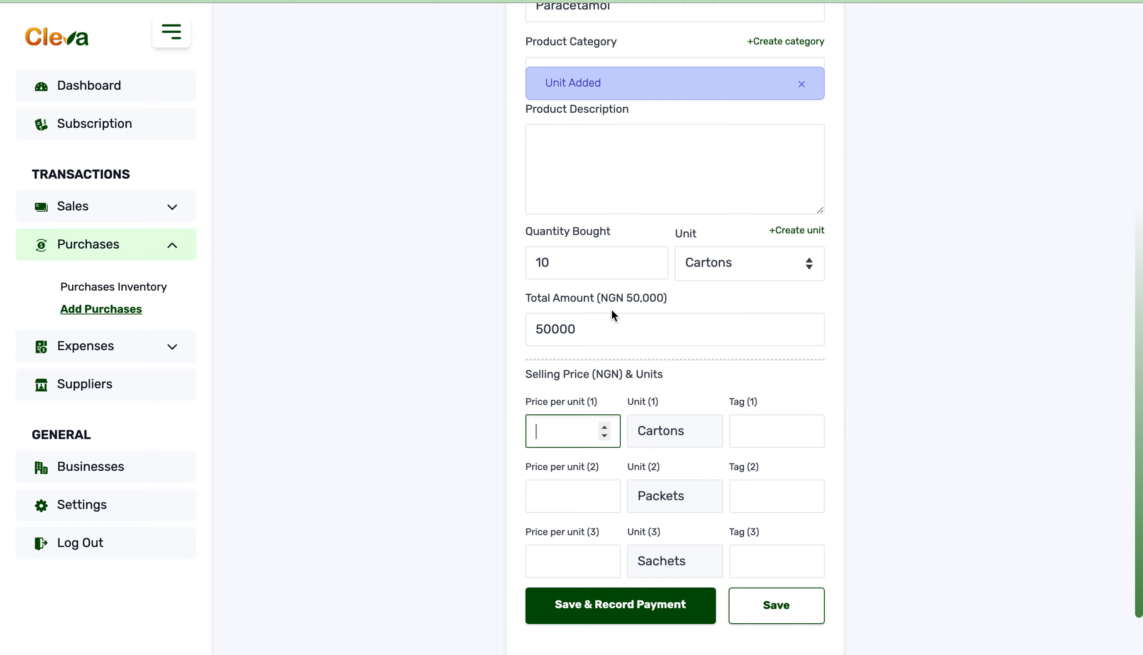
{"action": "left_click", "coordinate": [586, 266]}
{"action": "left_click", "coordinate": [600, 330]}
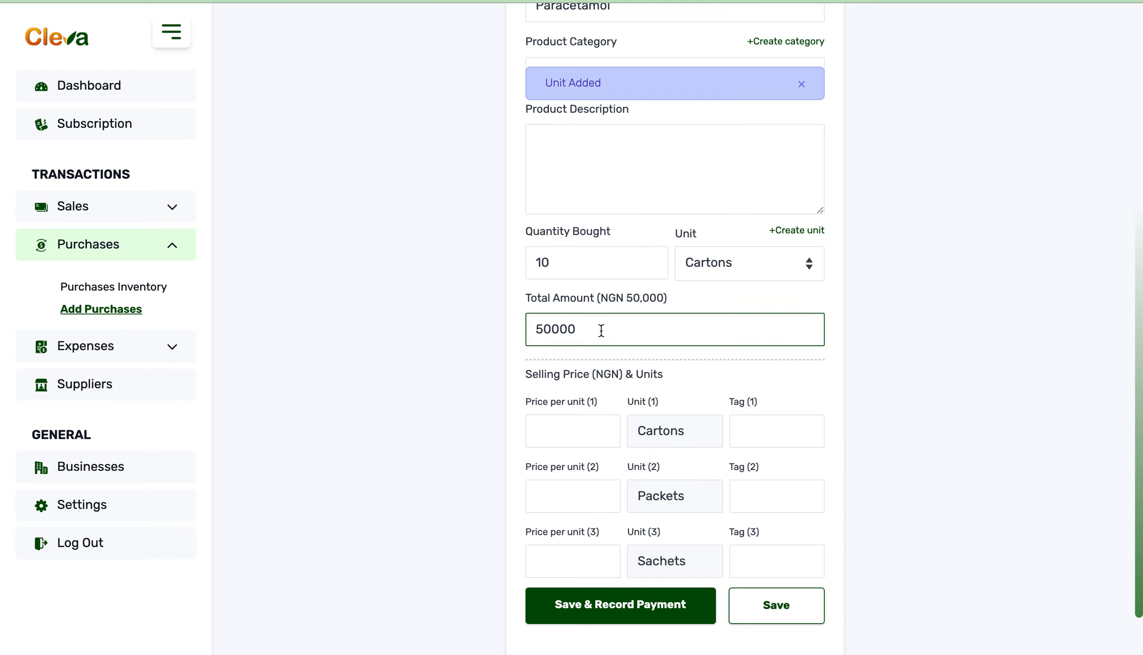
Step: Set the selling price per unit to 7000 NGN for Cartons, 900 NGN for Packets and 200 NGN for Sachets
{"action": "left_click", "coordinate": [575, 427]}
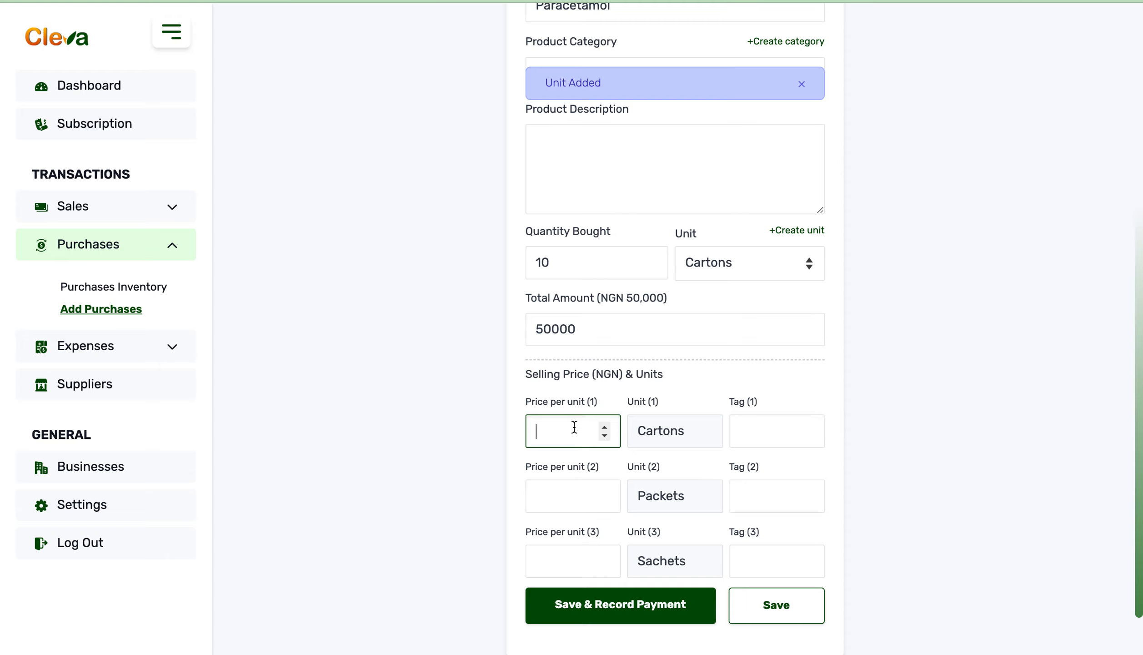
{"action": "type", "text": "7000"}
{"action": "left_click", "coordinate": [562, 492]}
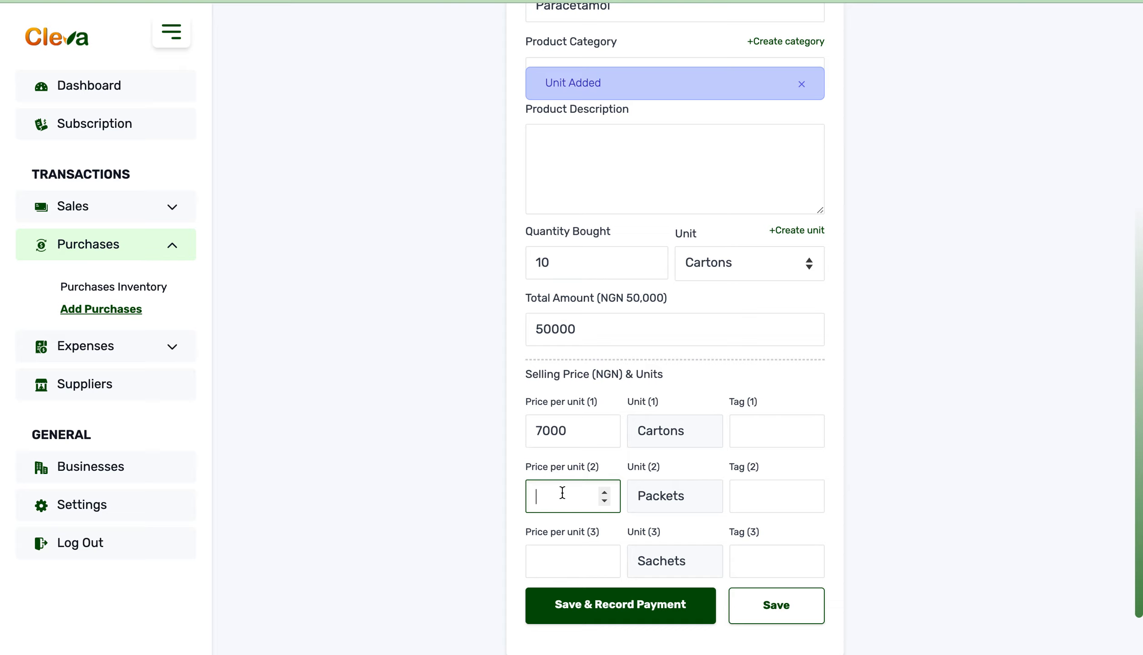
{"action": "type", "text": "900"}
{"action": "left_click", "coordinate": [557, 561]}
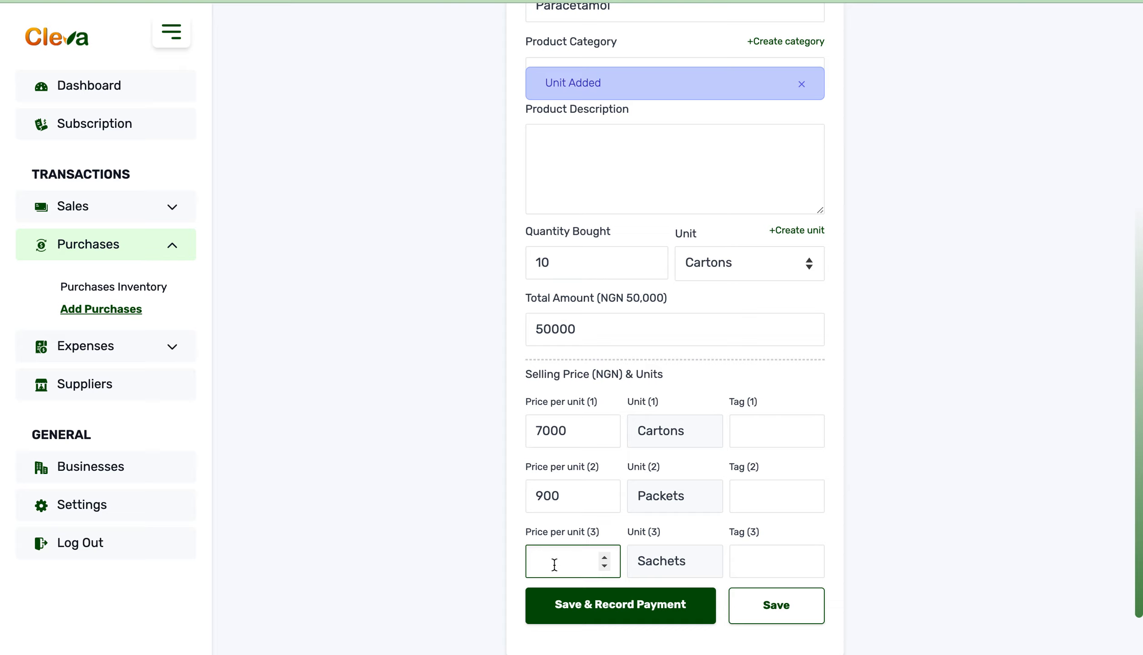
{"action": "type", "text": "200"}
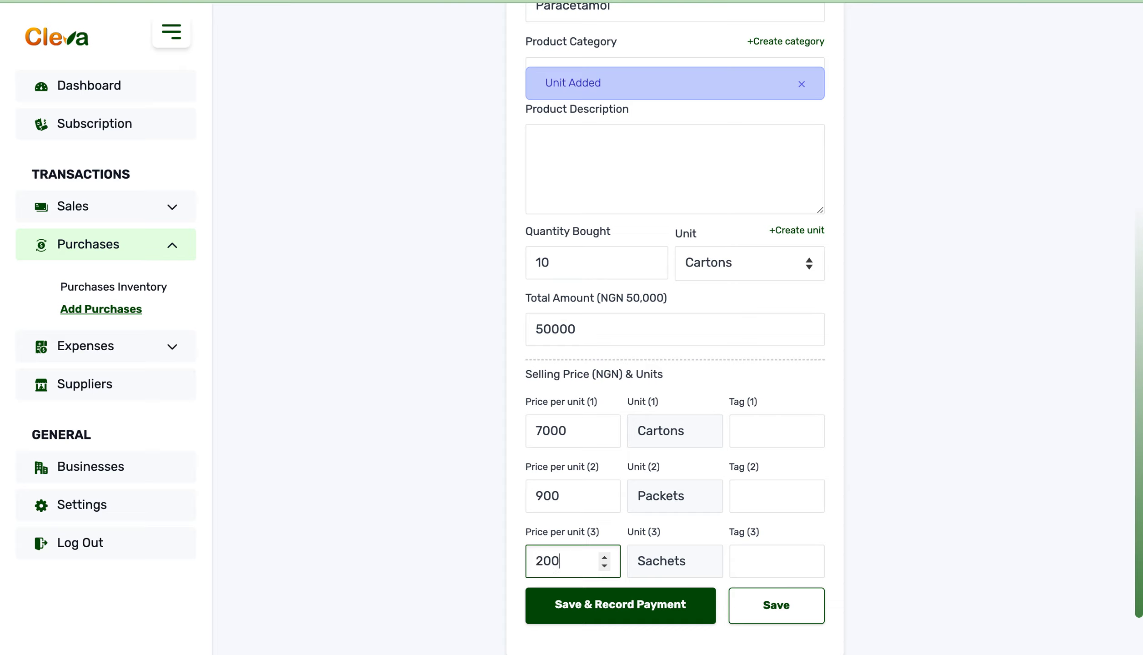